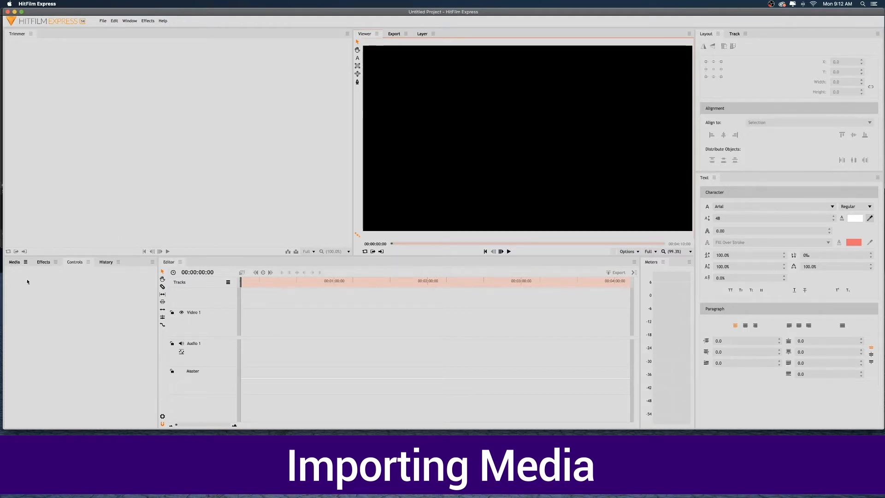
- Import the four mixkit MP4 video clips and the Purple Planet Music MP3 from the hit film testing folder
left_click(15, 264)
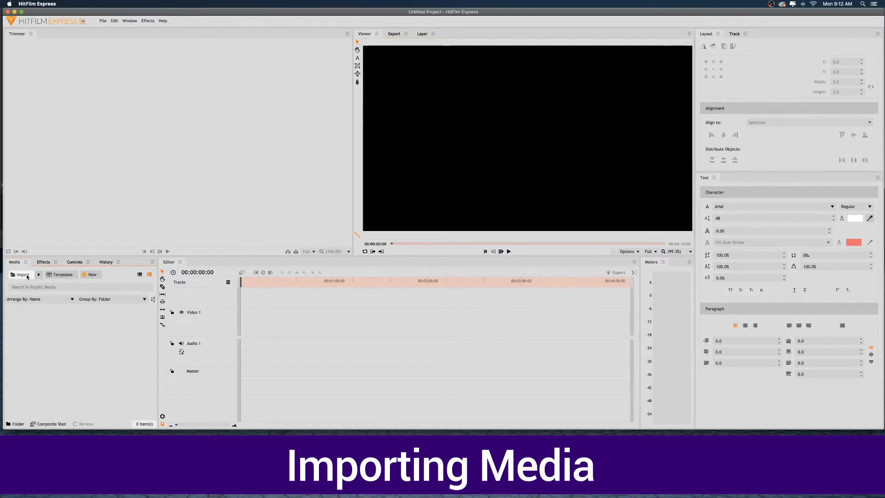
left_click(27, 275)
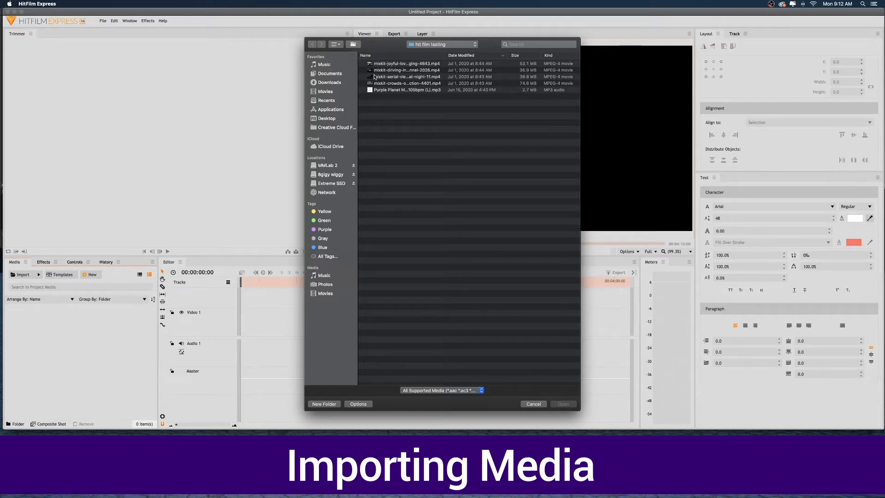
left_click(390, 65)
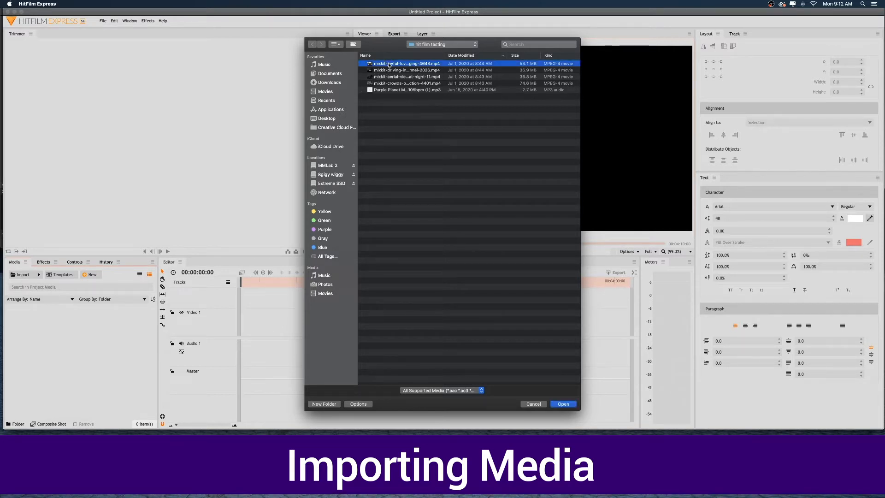
left_click(401, 90, "shift")
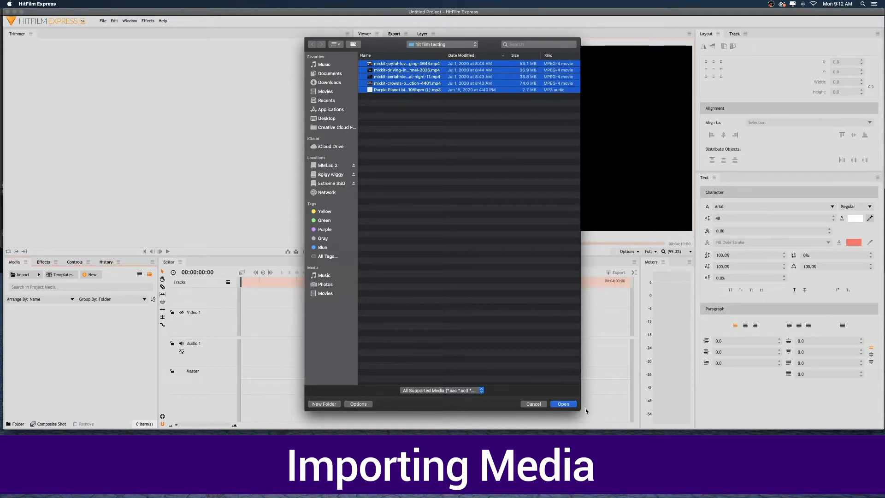
left_click(571, 405)
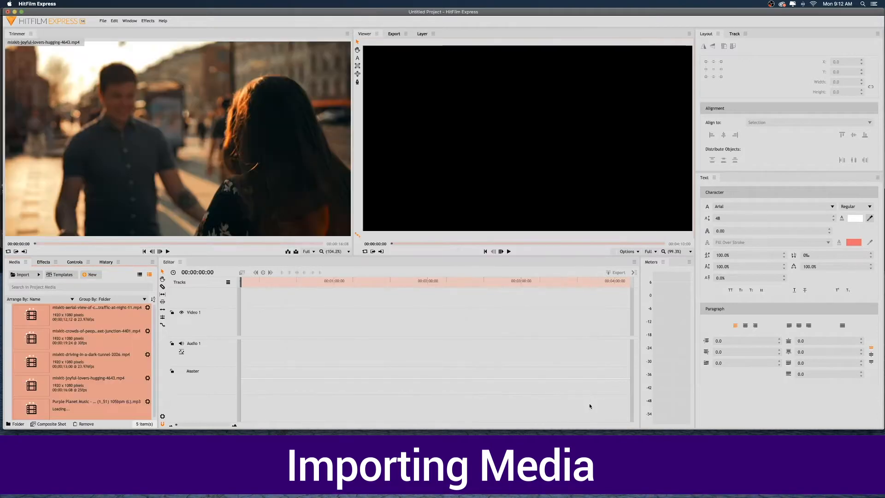
- Preview the imported clips in the Trimmer and place the crowds-of-people clip at the start of the Video 1 track
left_click(107, 364)
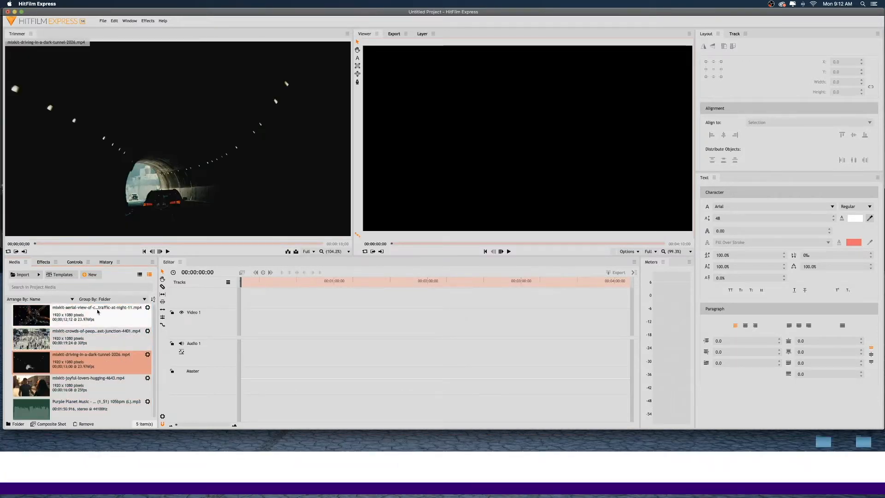
left_click(106, 316)
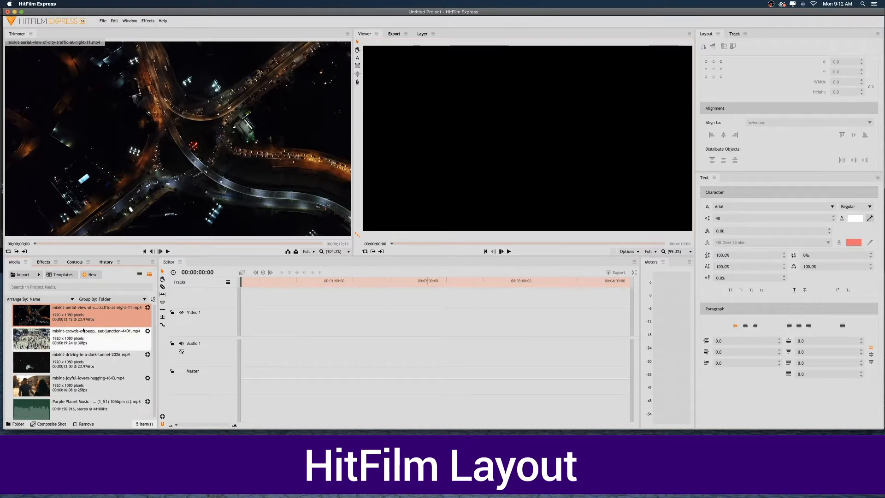
left_click(40, 341)
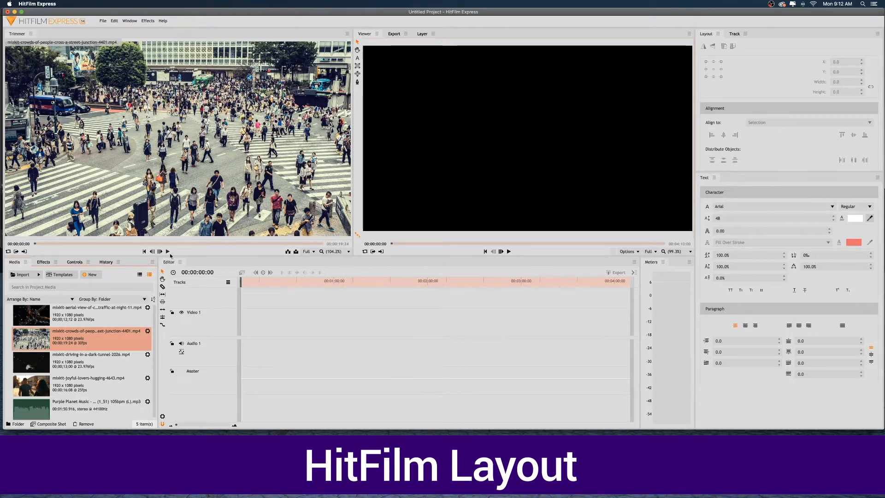
left_click(168, 252)
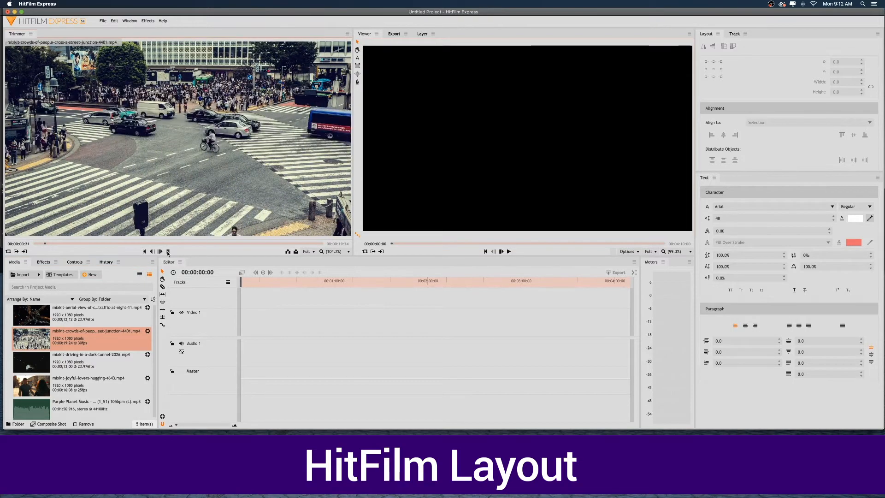
left_click(168, 252)
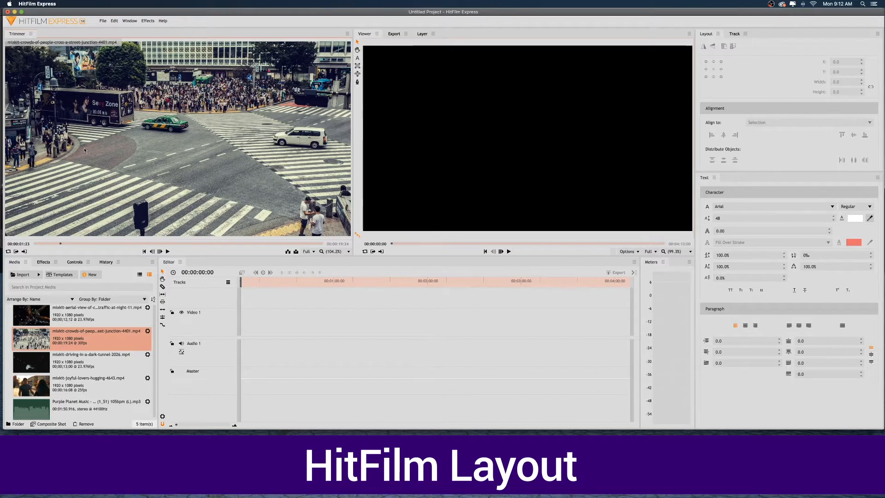
left_click_drag(224, 200, 243, 325)
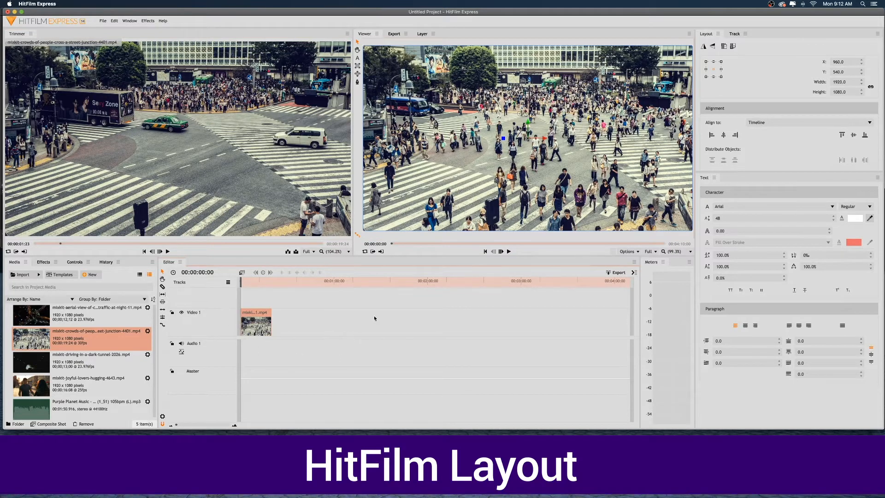
- Play and scrub the crowds-of-people clip on the timeline, and magnify the Viewer before reducing its zoom to 80%
key("space")
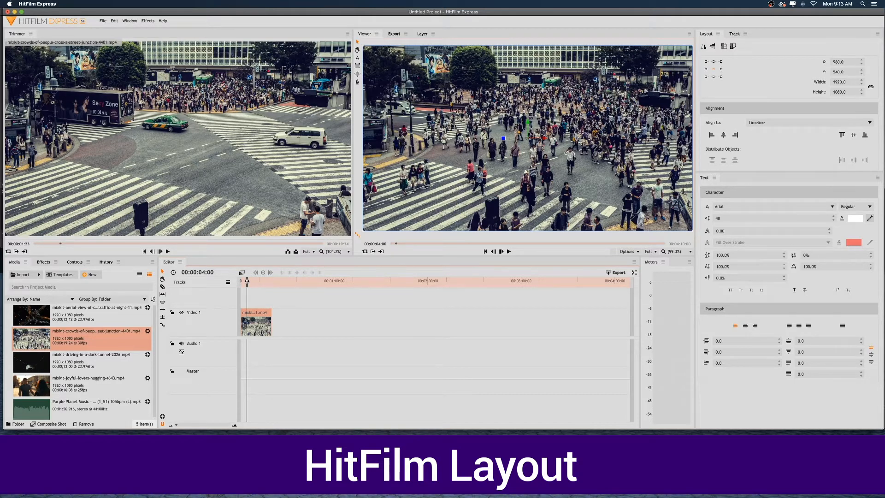
left_click_drag(247, 284, 243, 284)
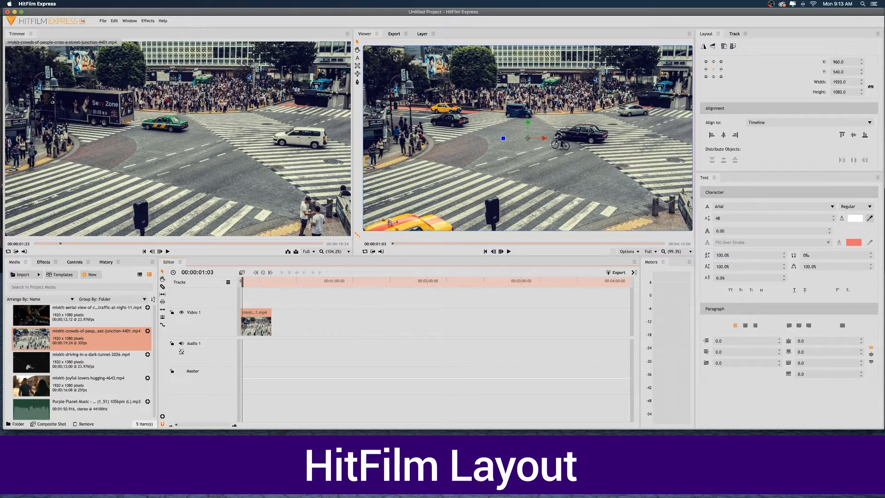
scroll(648, 159, "up", 2)
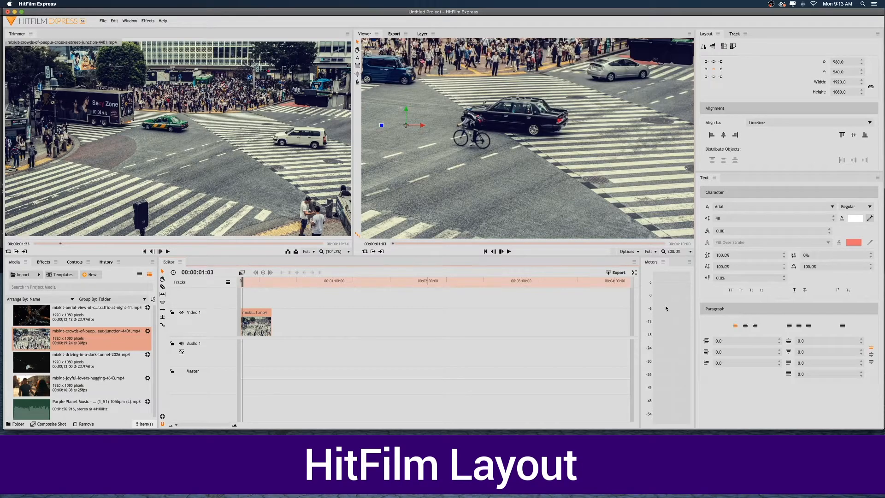
scroll(519, 185, "down", 4)
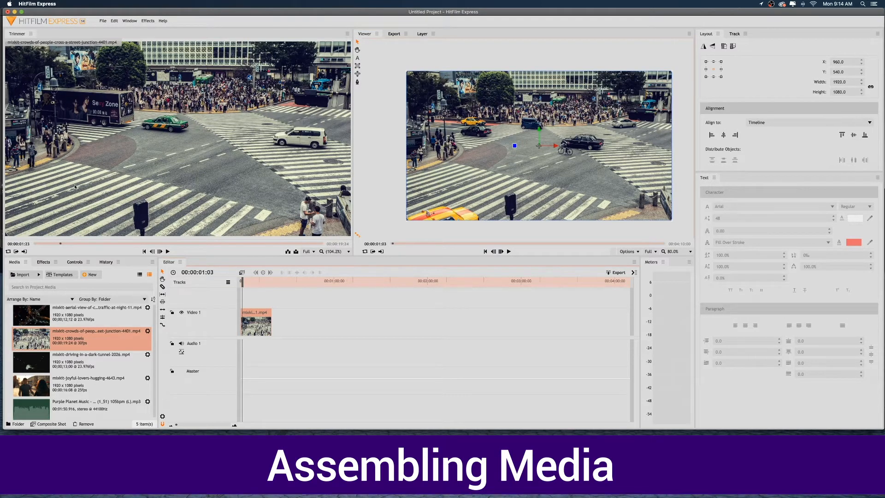
- Trim the driving-in-a-dark-tunnel clip in the Trimmer from 00:00:01:16 to 00:00:08:05 and place it after the crowds-of-people clip on Video 1
left_click(31, 364)
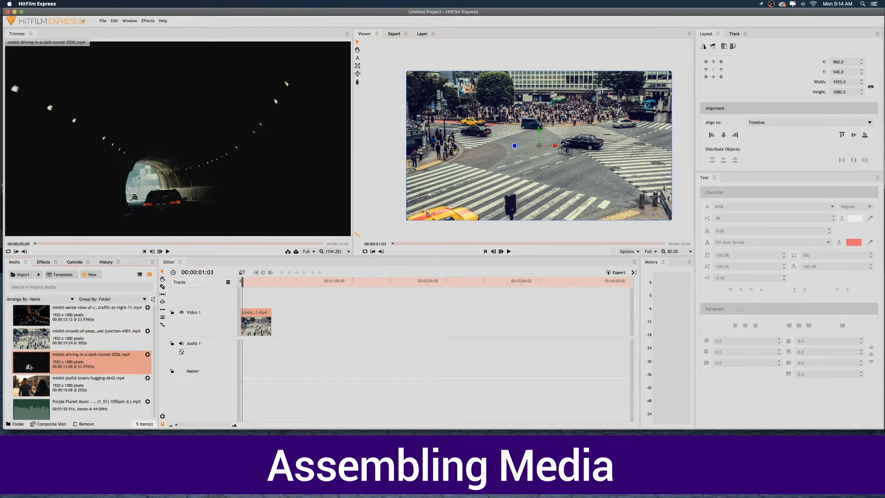
mouse_move(31, 366)
left_mouse_down()
mouse_move(302, 334)
mouse_move(275, 329)
mouse_move(37, 363)
left_mouse_up()
left_click_drag(35, 245, 70, 246)
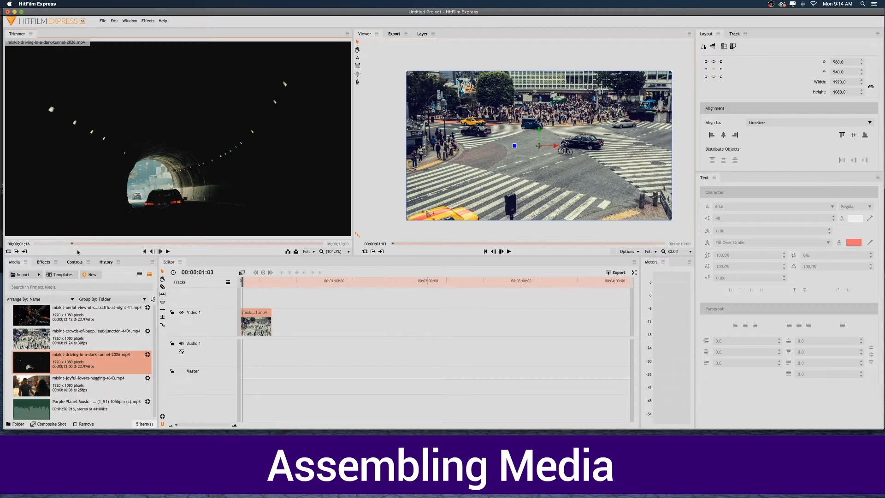
left_click_drag(73, 244, 217, 245)
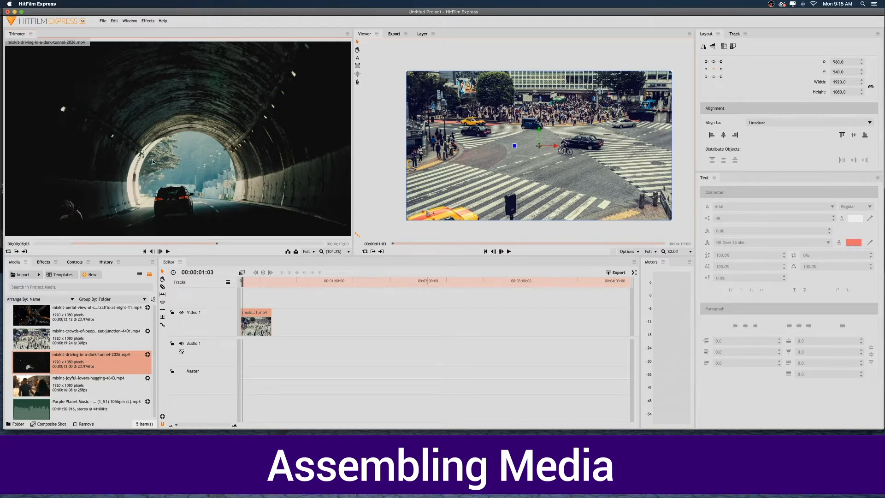
left_click_drag(208, 187, 275, 324)
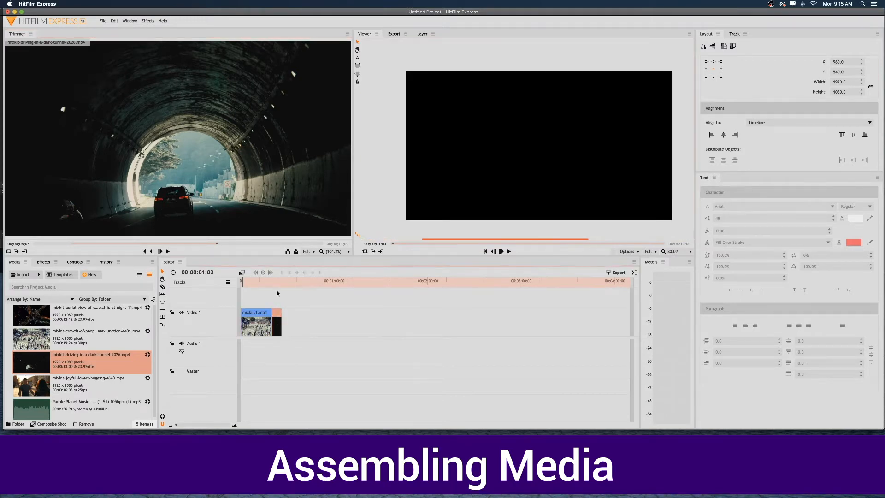
- Scrub into the tunnel clip on the timeline, shorten its end, and extend it out to the clip's full remaining length
left_click(271, 284)
mouse_move(271, 285)
left_mouse_down()
mouse_move(268, 279)
mouse_move(276, 283)
left_mouse_up()
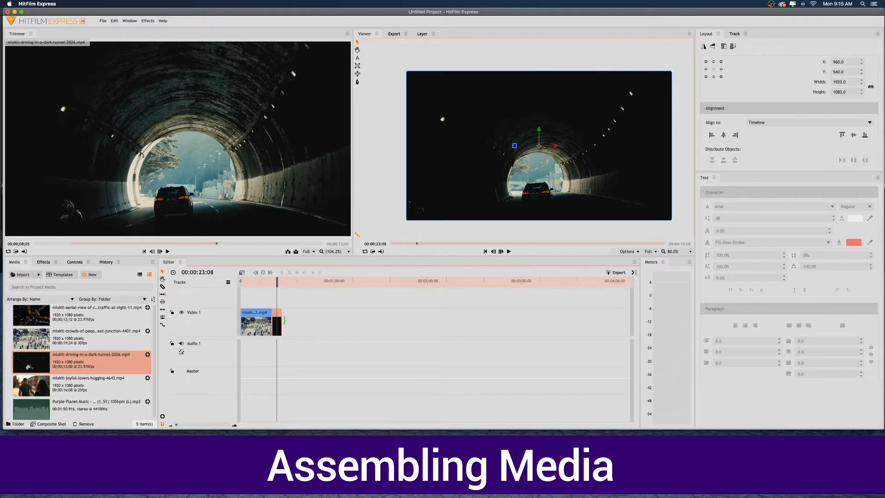
mouse_move(284, 320)
left_mouse_down()
mouse_move(317, 323)
mouse_move(280, 323)
left_mouse_up()
left_click_drag(278, 324, 319, 322)
- Swap the clips on Video 1 so the tunnel clip starts at 00:00:00:00 and the crowds-of-people clip directly follows it
left_click_drag(256, 328, 365, 326)
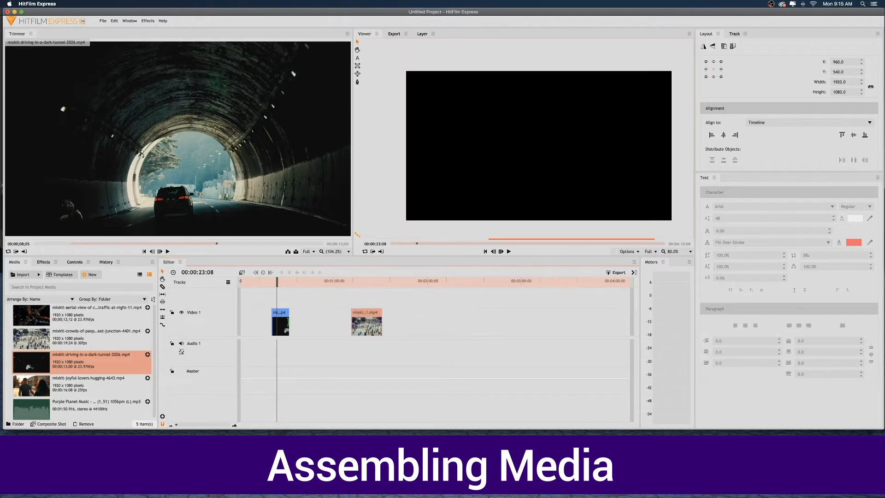
left_click_drag(282, 328, 249, 328)
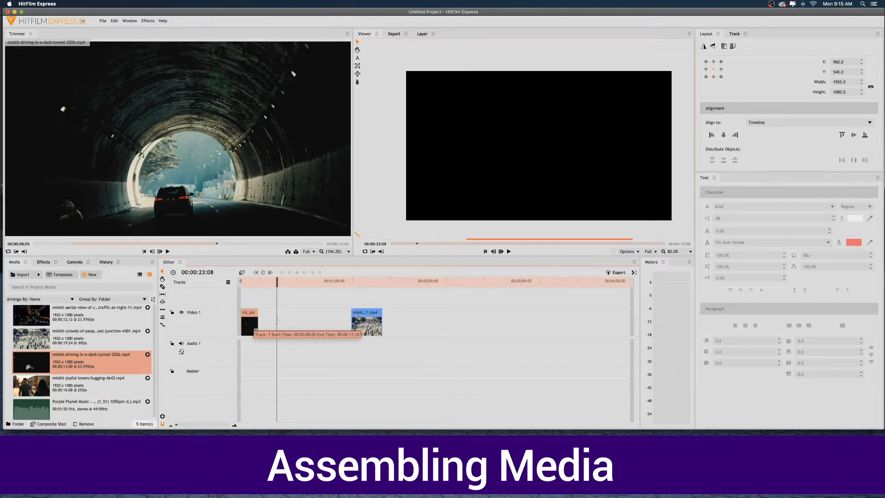
left_click_drag(361, 328, 267, 327)
- Add the joyful-lovers-hugging clip directly after the crowds-of-people clip on Video 1 and move the playhead to 00:00:26:18
left_click(42, 392)
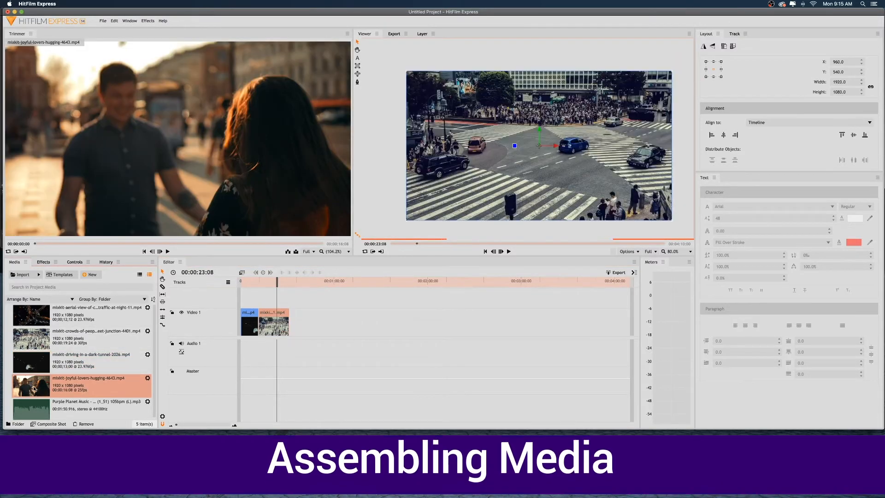
left_click_drag(42, 392, 288, 324)
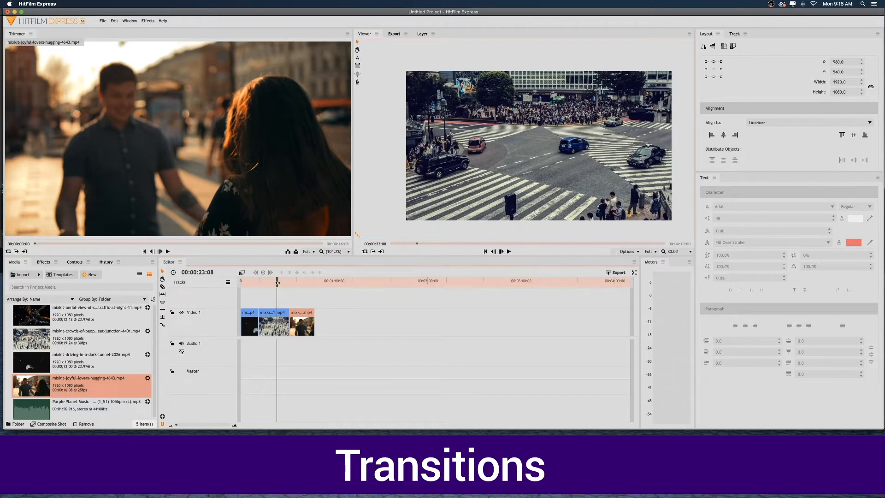
mouse_move(277, 283)
left_mouse_down()
mouse_move(256, 285)
mouse_move(282, 283)
left_mouse_up()
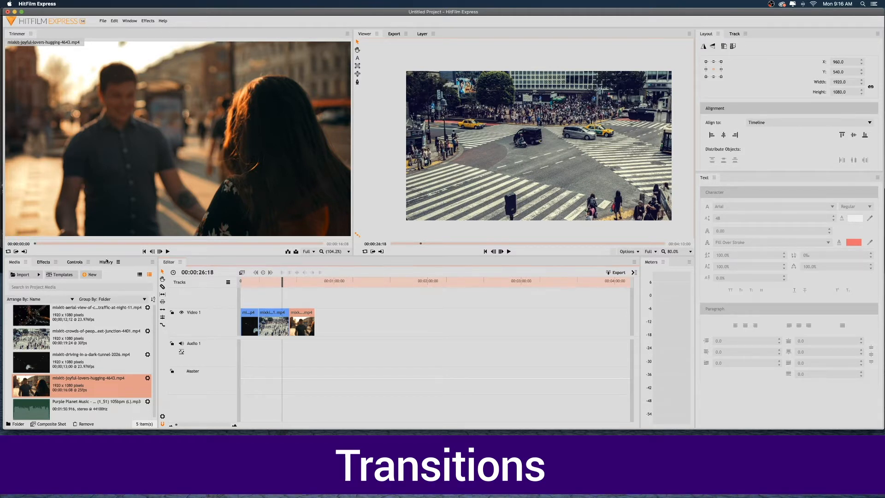
- Apply a Cross Dissolve video transition at the cut between the tunnel clip and the crowds-of-people clip
left_click(42, 263)
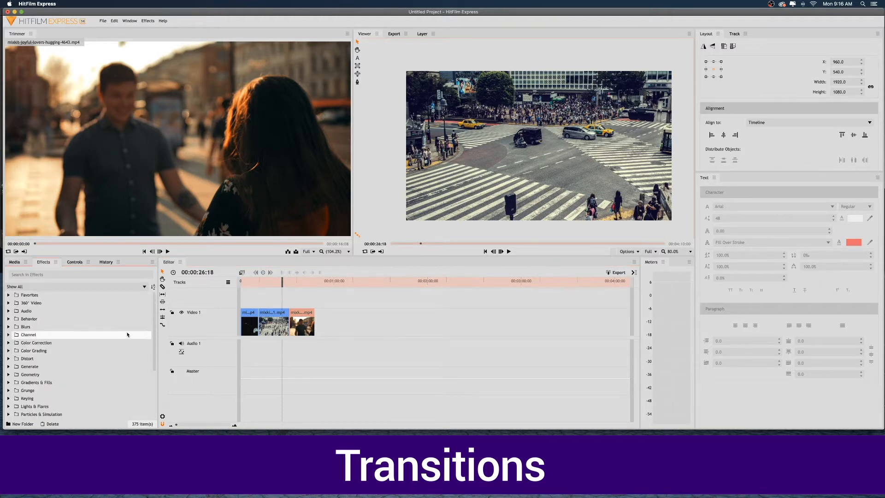
left_click_drag(155, 314, 153, 369)
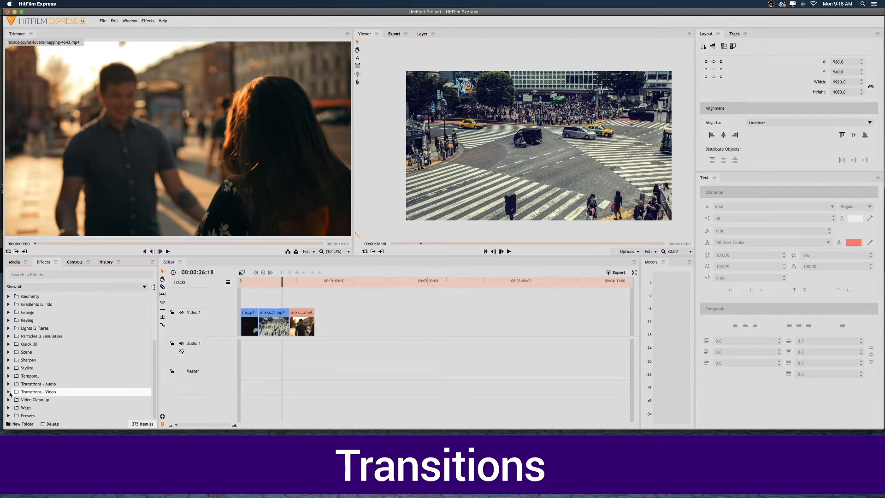
left_click(8, 392)
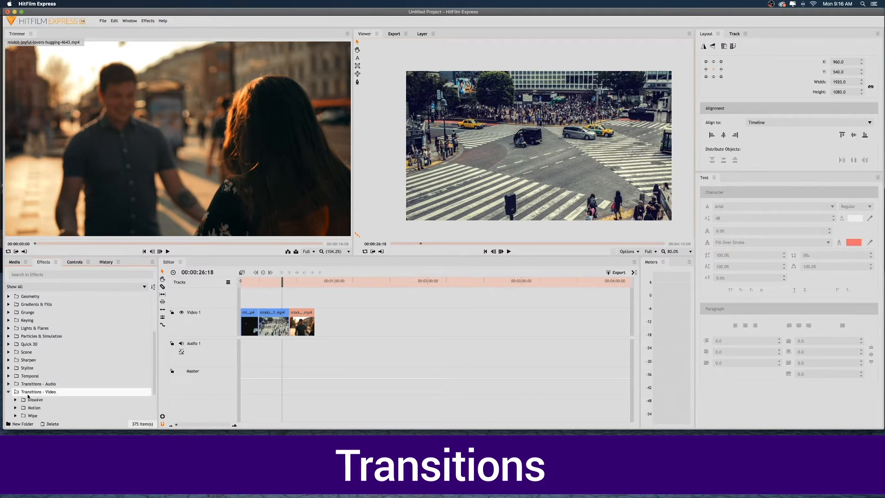
scroll(28, 396, "down", 3)
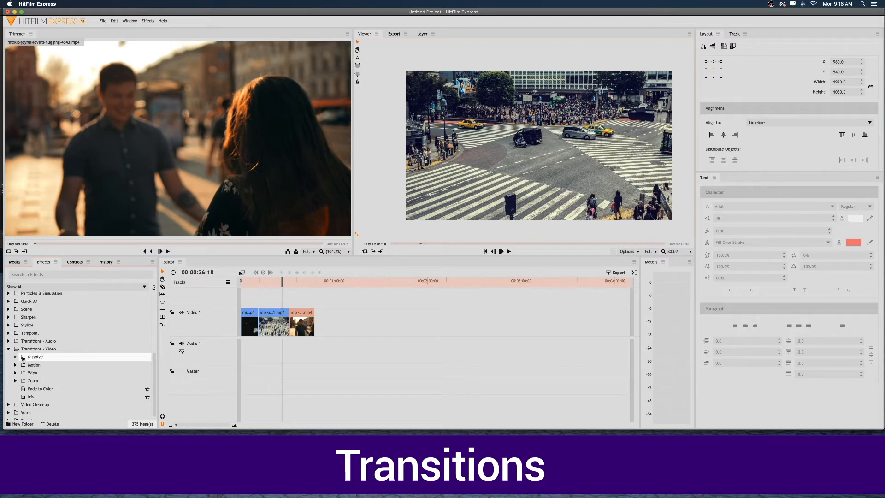
left_click(16, 357)
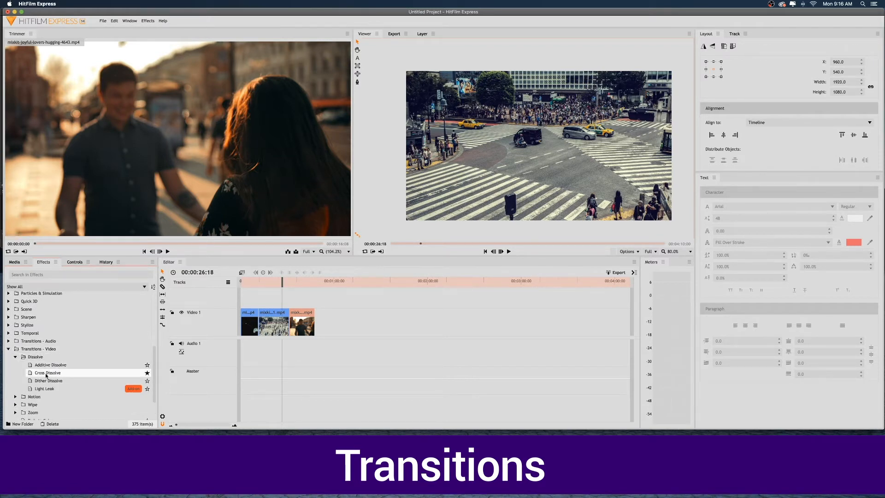
left_click(47, 374)
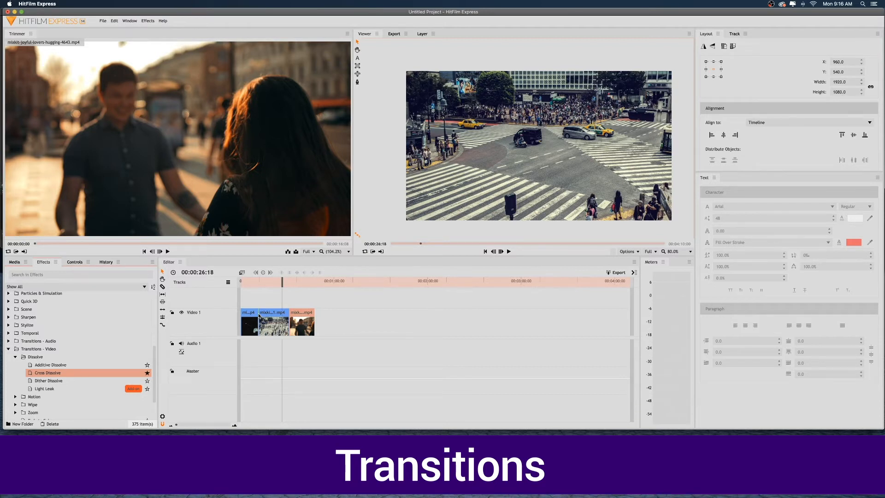
left_click_drag(259, 317, 259, 318)
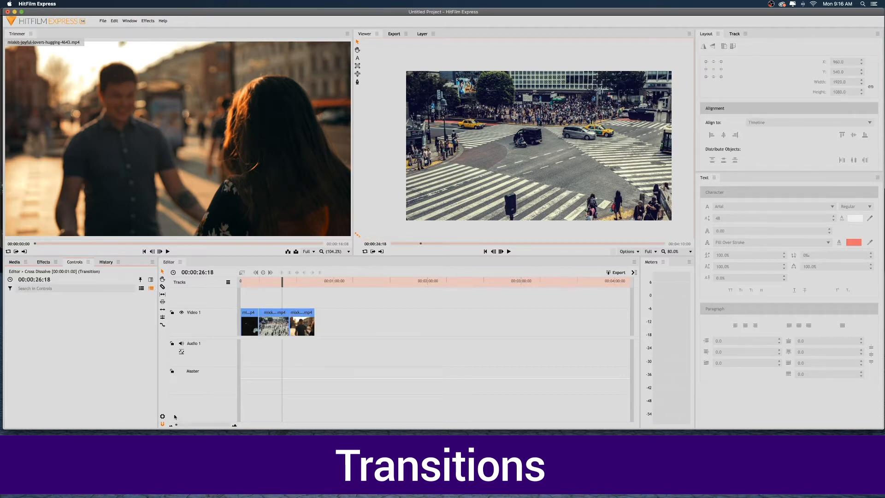
- Examine the Cross Dissolve between the tunnel and crowds-of-people clips close up on the timeline
left_click_drag(177, 427, 195, 427)
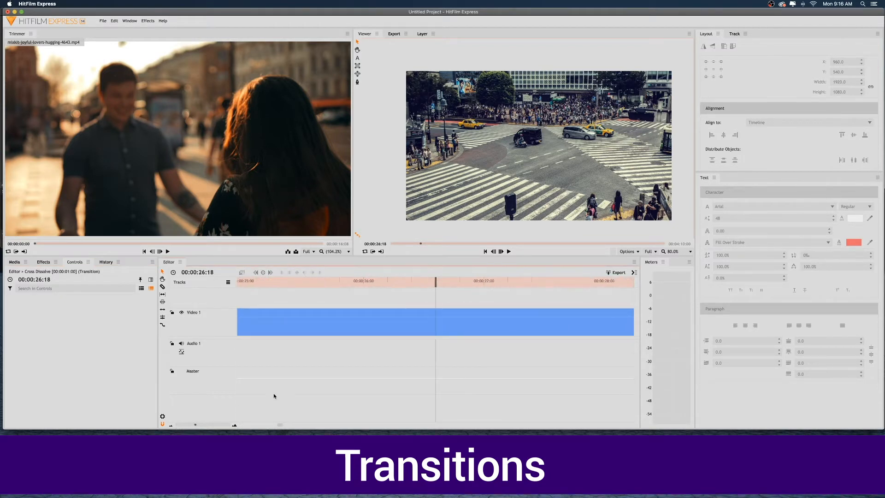
scroll(300, 381, "left", 5)
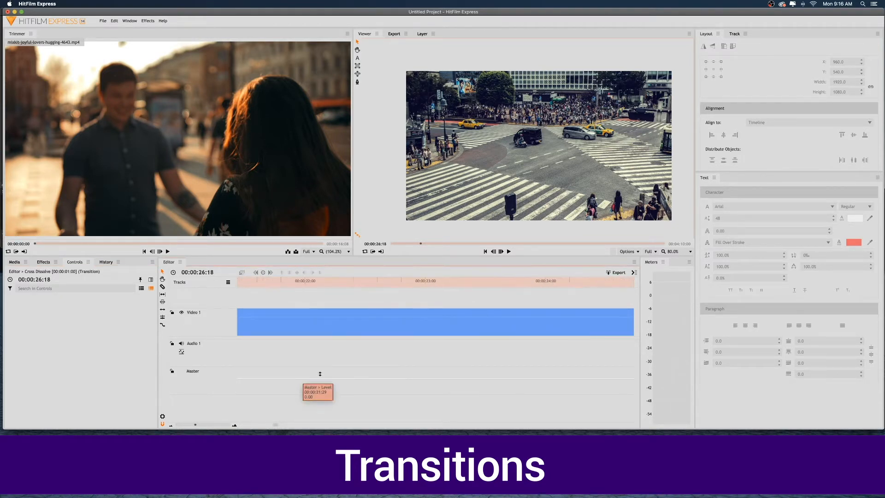
scroll(318, 375, "right", 2)
mouse_move(274, 427)
left_mouse_down()
mouse_move(282, 427)
mouse_move(257, 427)
left_mouse_up()
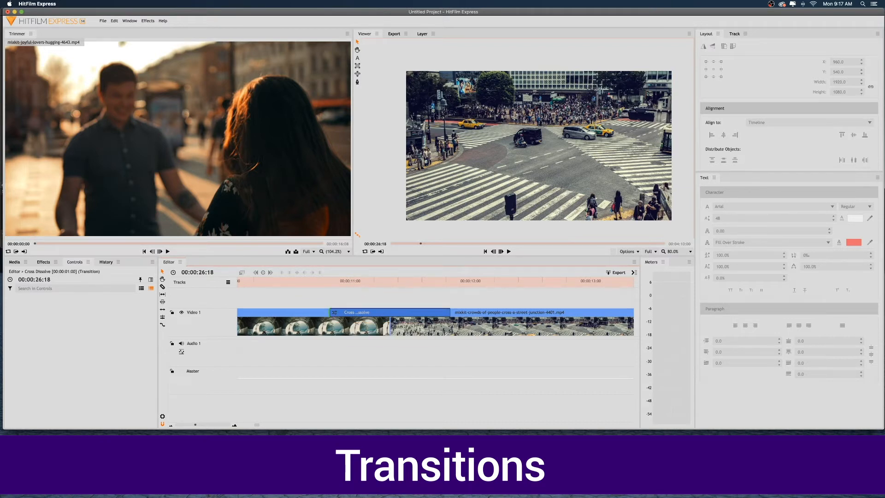
- Shorten the Cross Dissolve at the cut between the tunnel and crowds-of-people clips to about 22 frames
mouse_move(330, 312)
left_mouse_down()
mouse_move(267, 312)
mouse_move(333, 312)
left_mouse_up()
mouse_move(333, 312)
left_mouse_down()
mouse_move(276, 313)
mouse_move(348, 312)
left_mouse_up()
- Play back the shortened Cross Dissolve several times from just before it, then scrub through it to 00:00:11:22
left_click(299, 283)
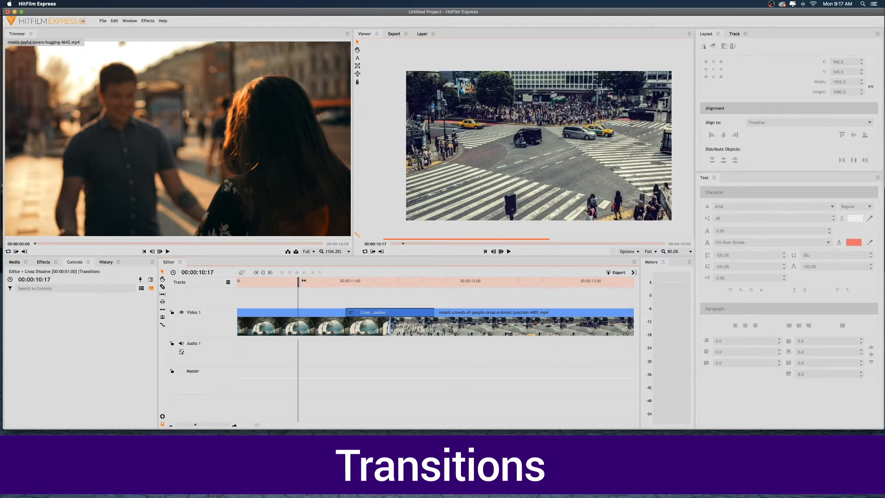
key("space")
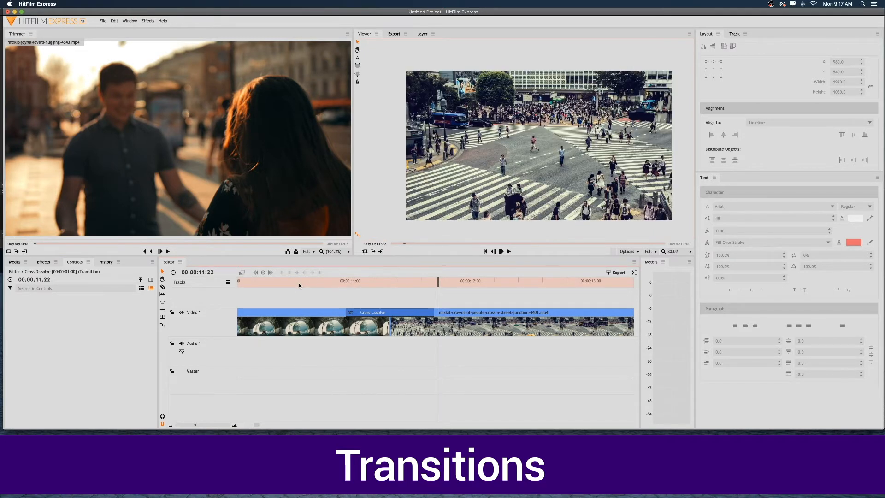
key("space")
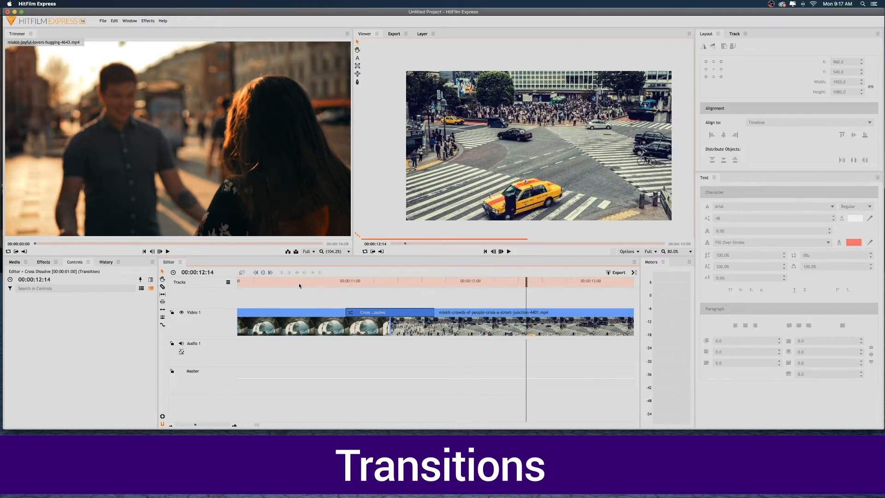
left_click(300, 279)
key("space")
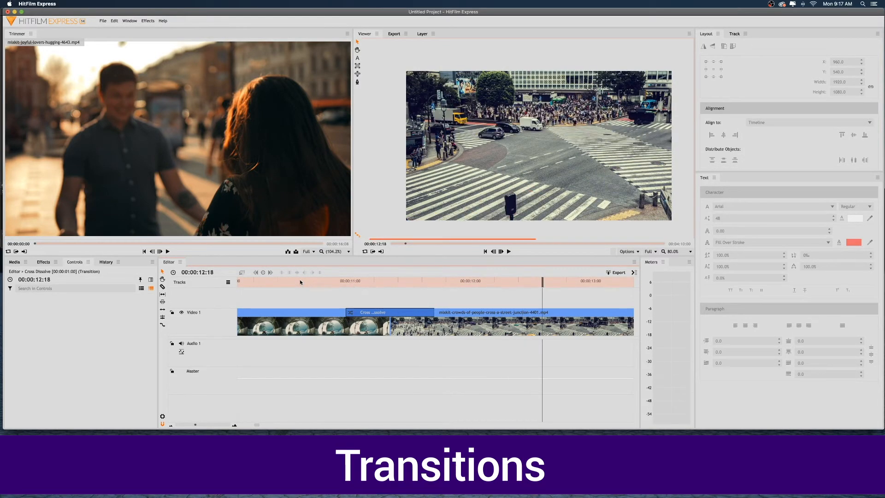
left_click(274, 282)
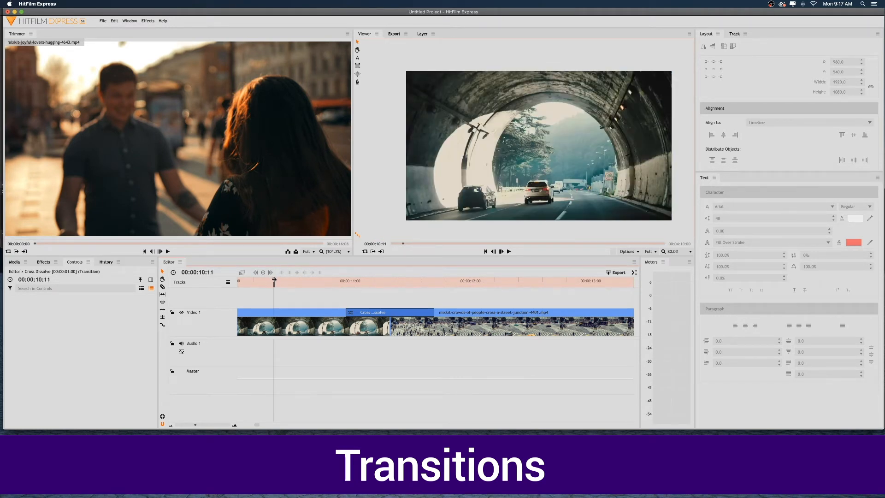
key("space")
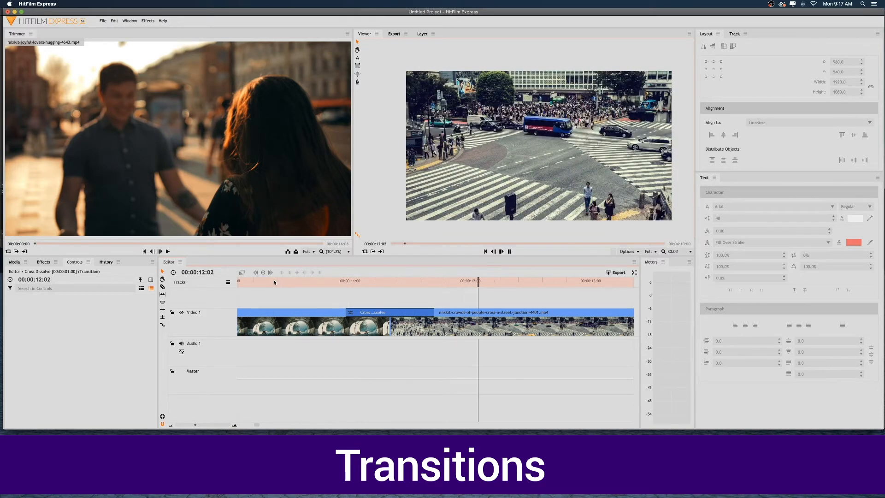
key("space")
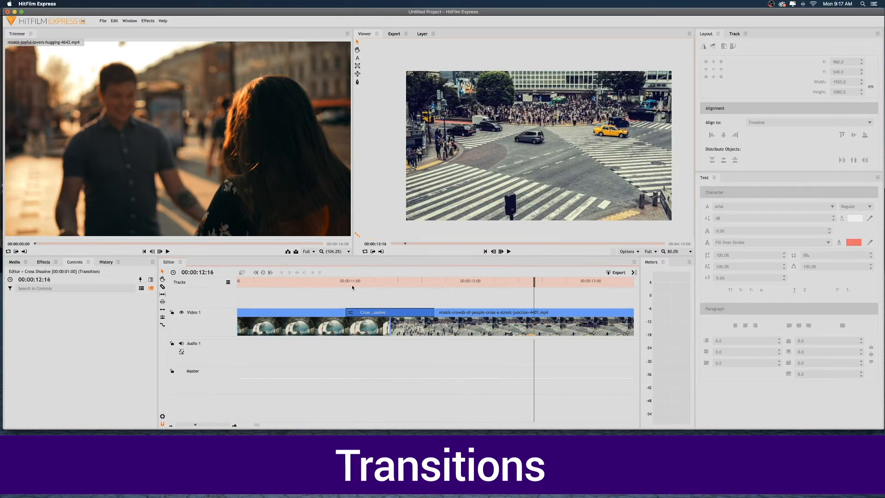
left_click_drag(352, 285, 438, 286)
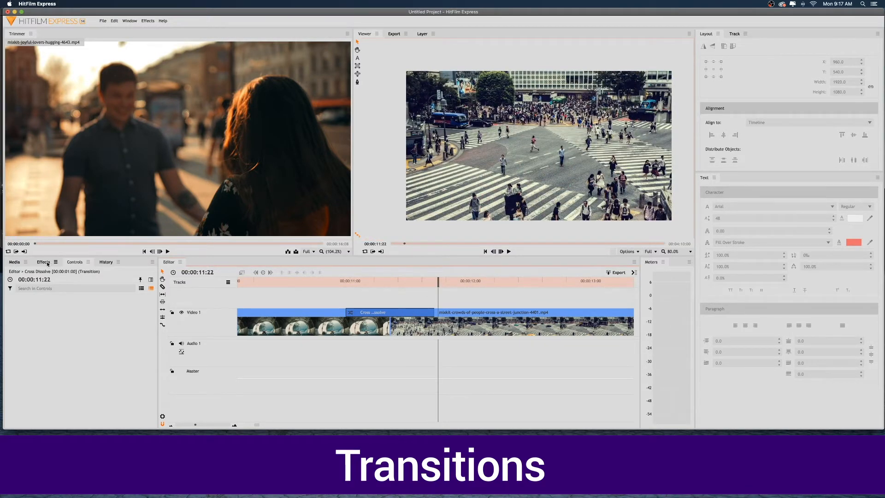
- Apply the favourite Cross Dissolve at the cut between the crowds-of-people and joyful-lovers-hugging clips and lengthen it to about 2.8 seconds
left_click(43, 262)
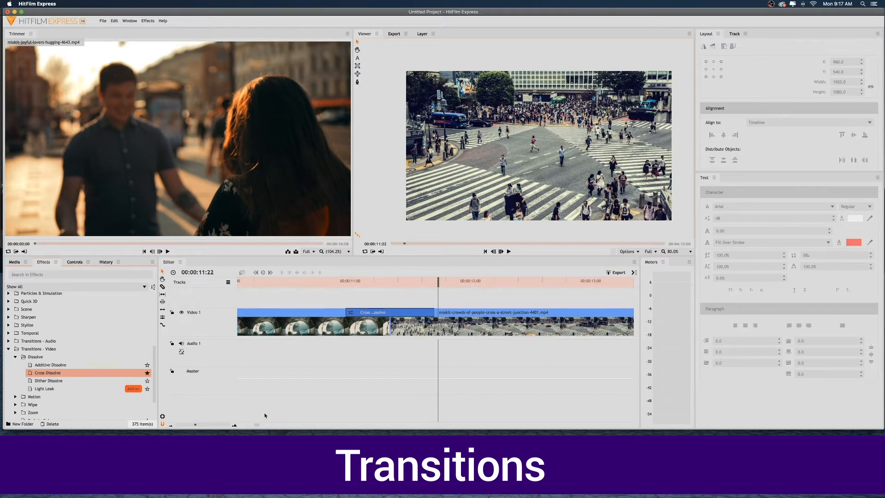
scroll(265, 415, "right", 1)
left_click_drag(195, 427, 184, 427)
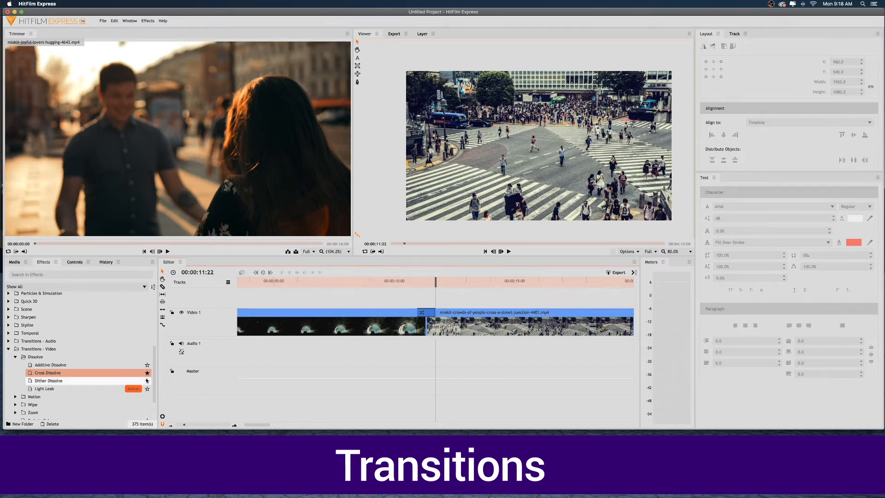
left_click_drag(154, 372, 153, 308)
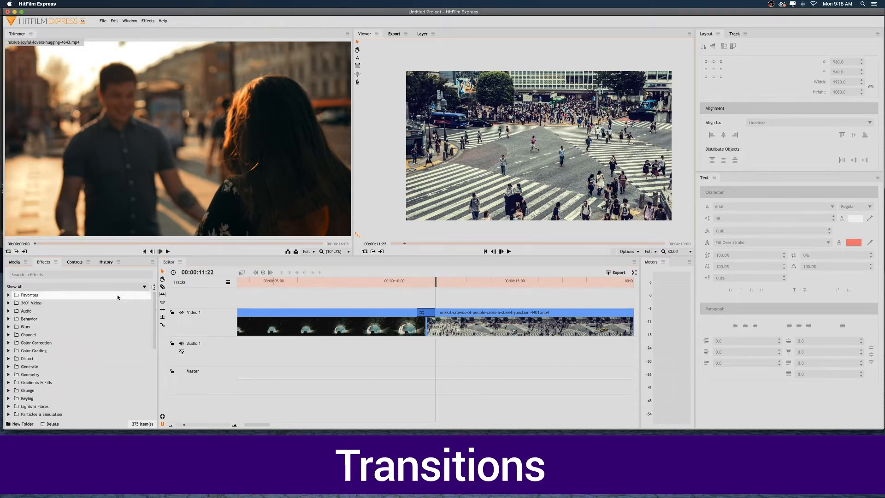
left_click(8, 295)
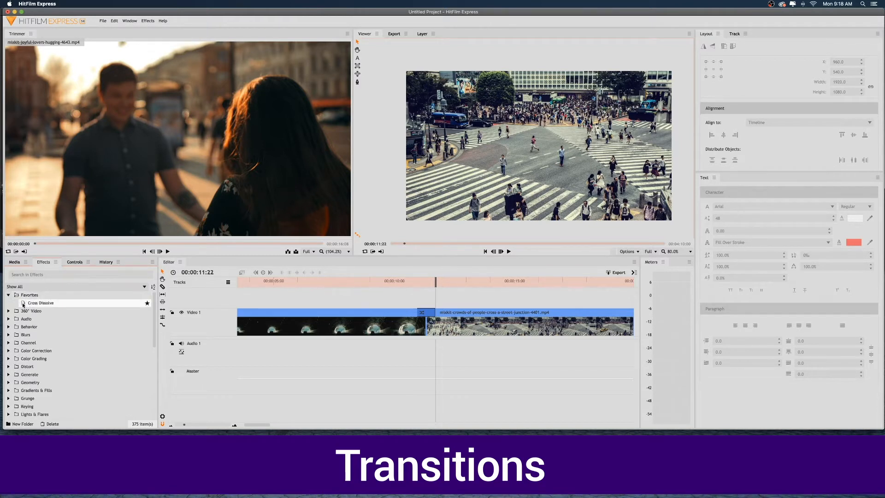
left_click(42, 304)
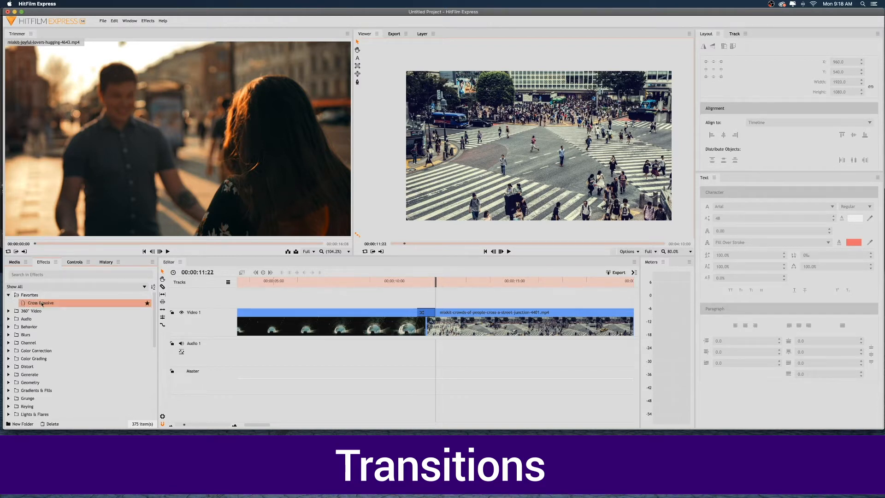
scroll(187, 300, "left", 3)
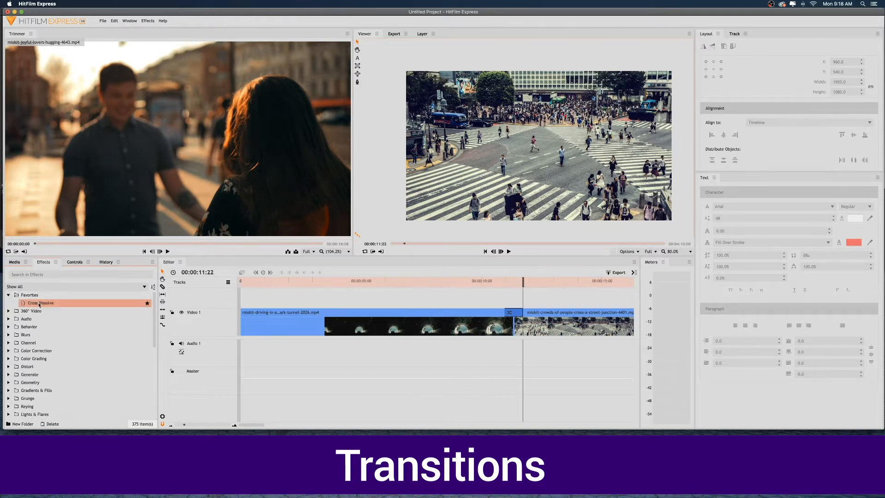
scroll(433, 348, "right", 8)
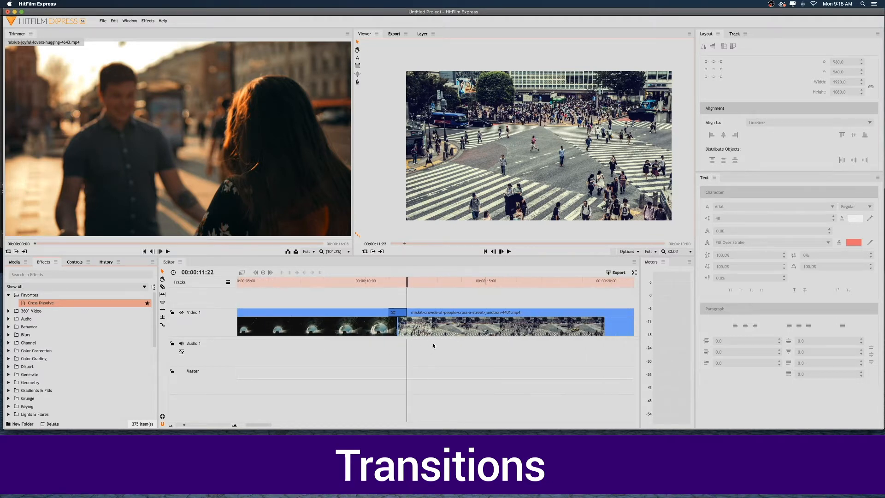
scroll(433, 345, "right", 12)
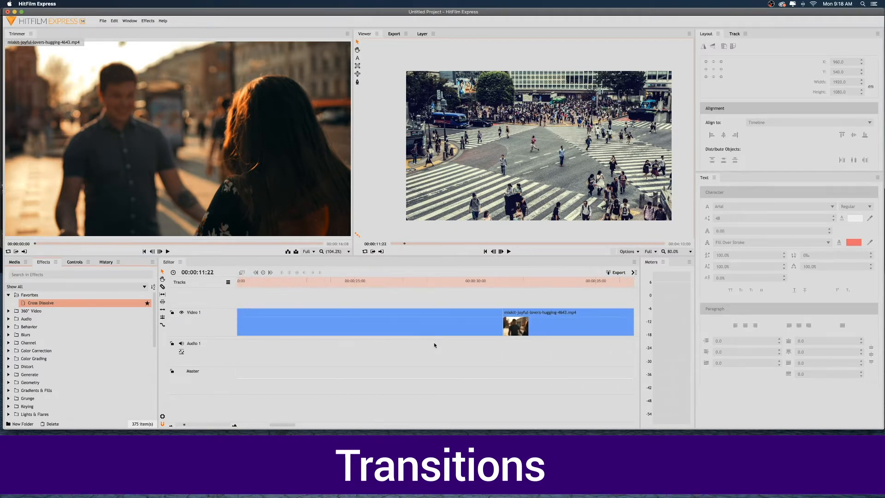
scroll(434, 345, "left", 1)
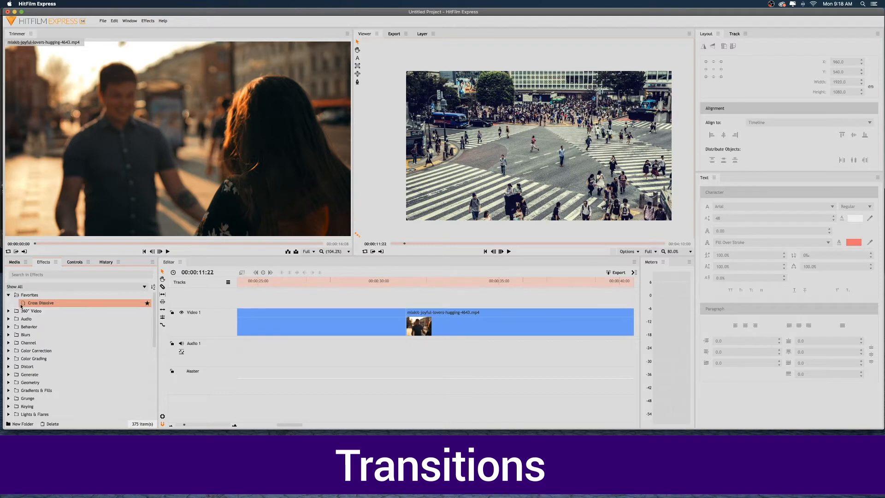
left_click_drag(402, 321, 373, 312)
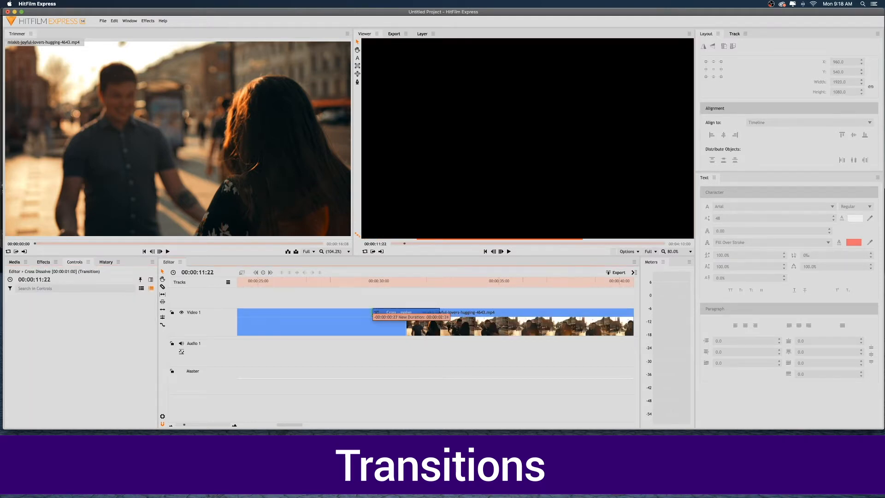
- Fit the whole sequence on the timeline and move the playhead to the end of the last clip at 00:00:47:00
scroll(368, 312, "left", 1)
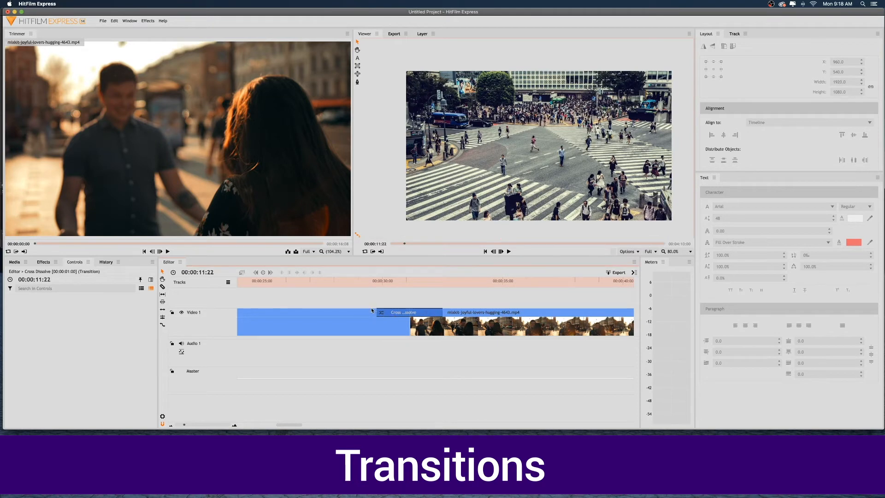
scroll(351, 291, "left", 10)
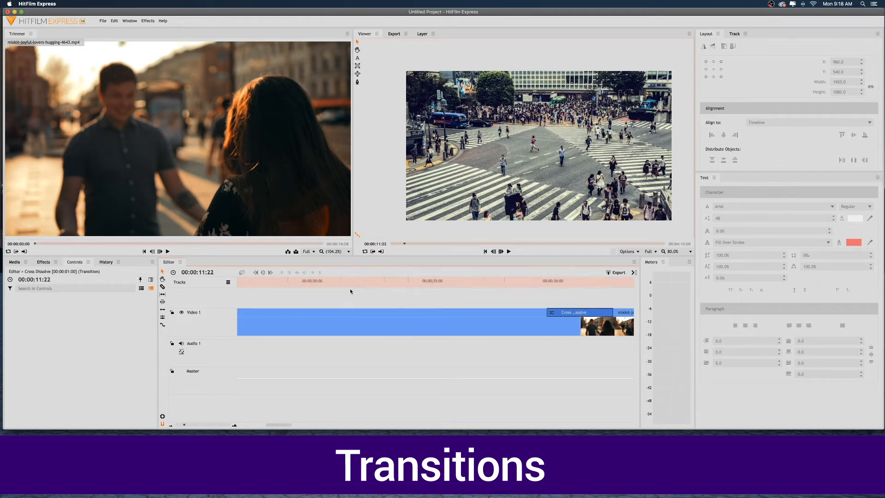
left_click_drag(184, 426, 171, 426)
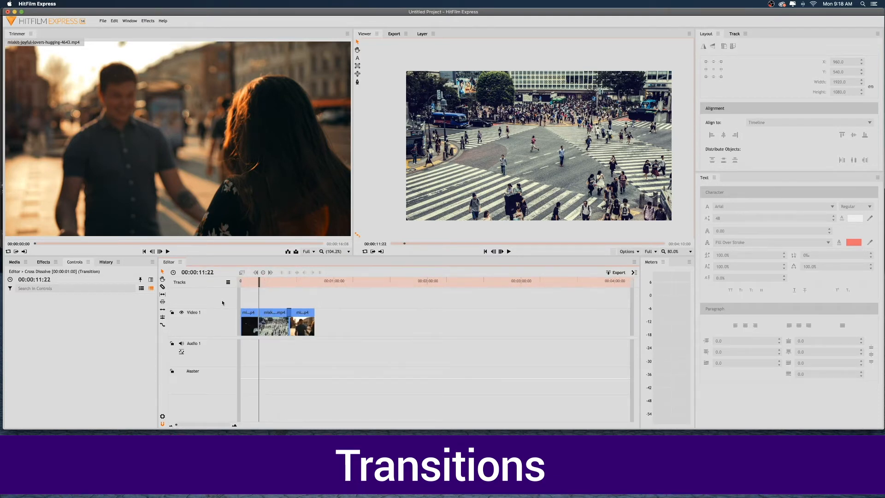
left_click_drag(258, 282, 314, 285)
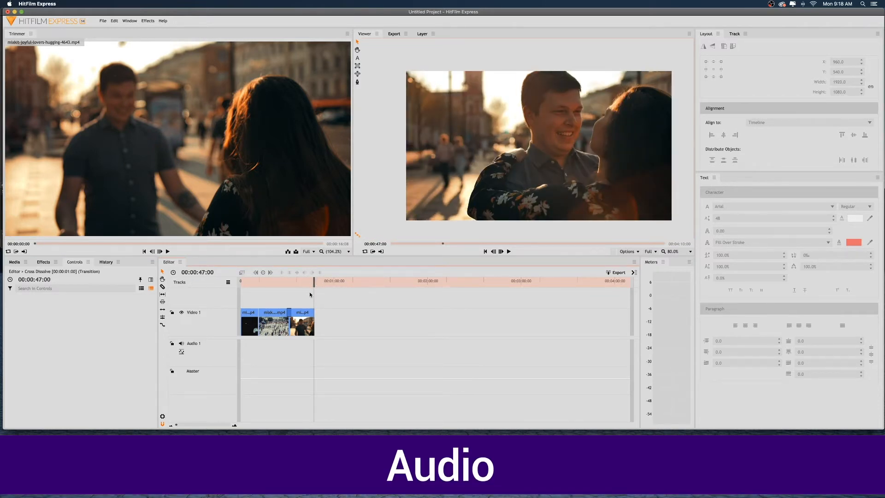
- Trim the Purple Planet Music track with an out point at 00:00:50:28 and place it at the start of Audio 1
left_click(15, 263)
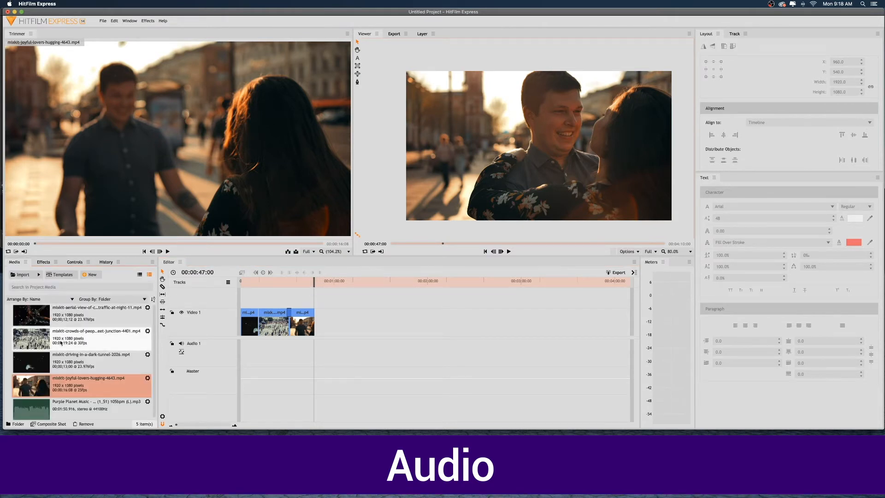
left_click(34, 413)
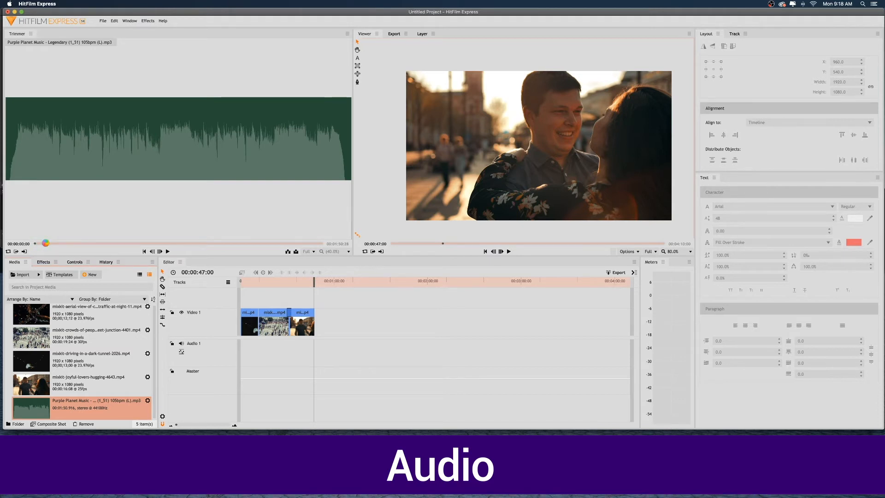
left_click_drag(34, 244, 37, 246)
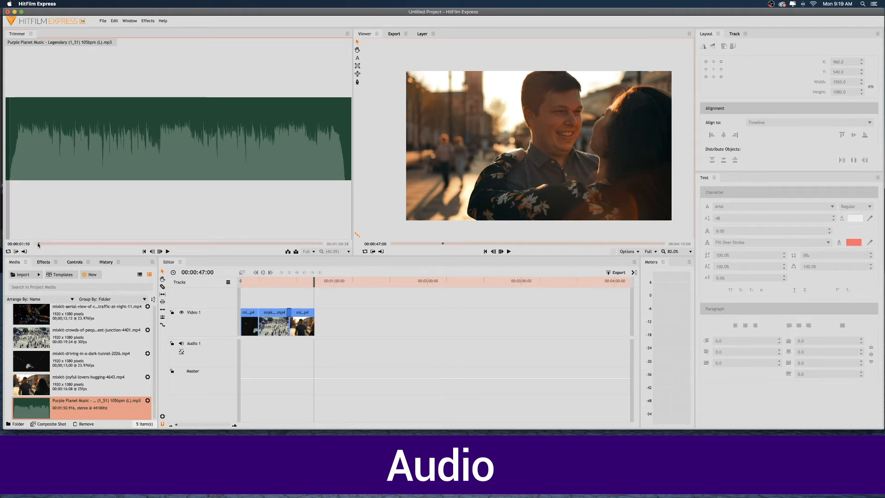
left_click_drag(38, 245, 166, 245)
key("o")
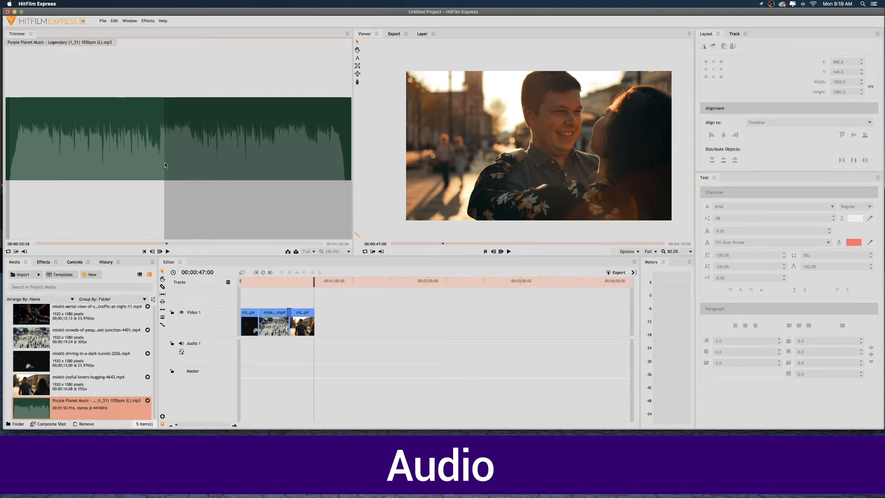
left_click_drag(307, 248, 244, 357)
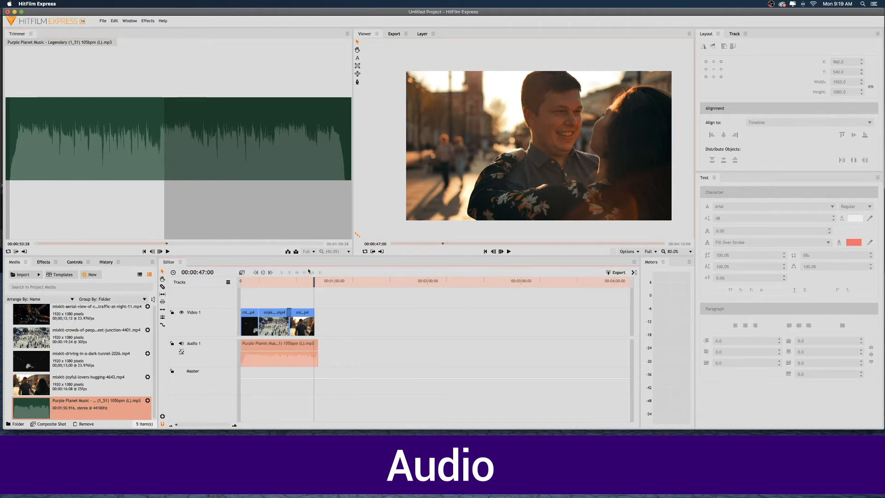
- Lower the music clip's level slightly on Audio 1 and play the timeline from 00:00:05:09 to check the volume
left_click_drag(314, 280, 251, 283)
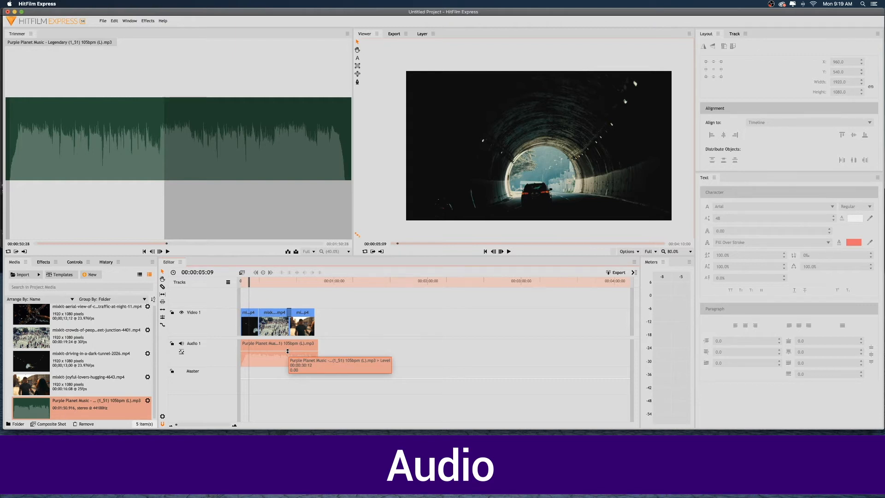
left_click_drag(287, 351, 288, 353)
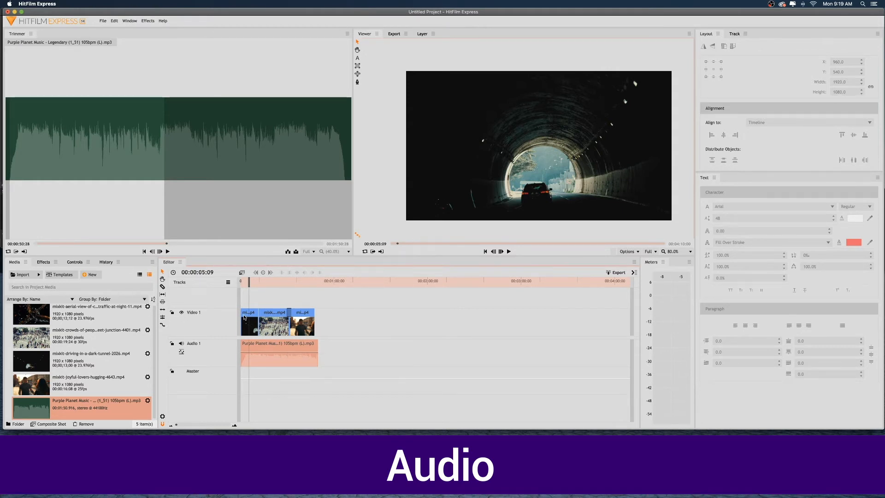
key("space")
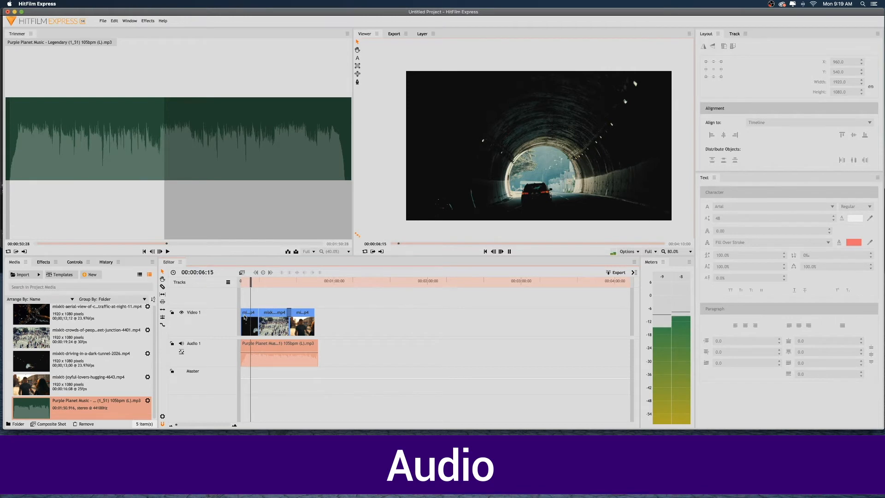
key("space")
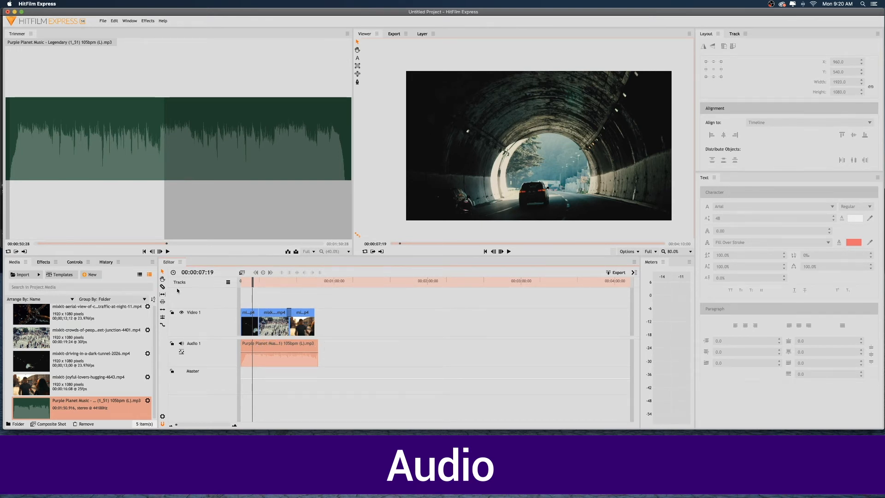
- Apply the Fade audio transition to the end of the Purple Planet Music clip on Audio 1
left_click(42, 262)
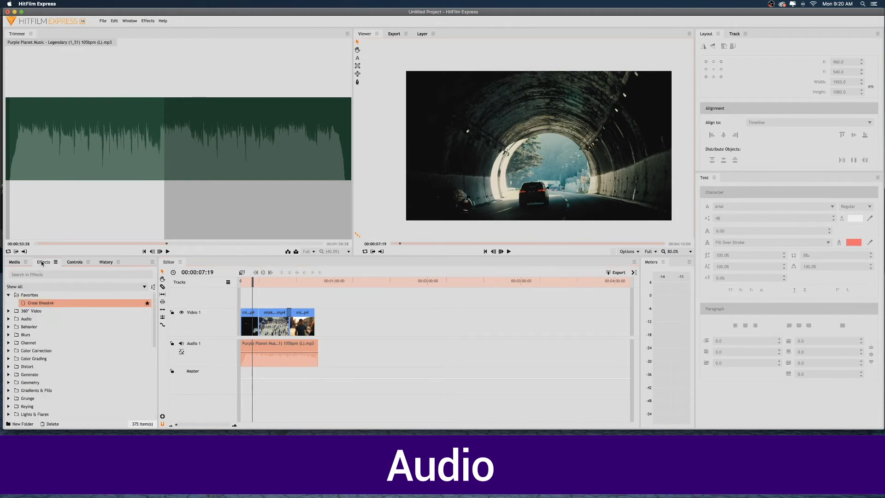
scroll(148, 378, "down", 7)
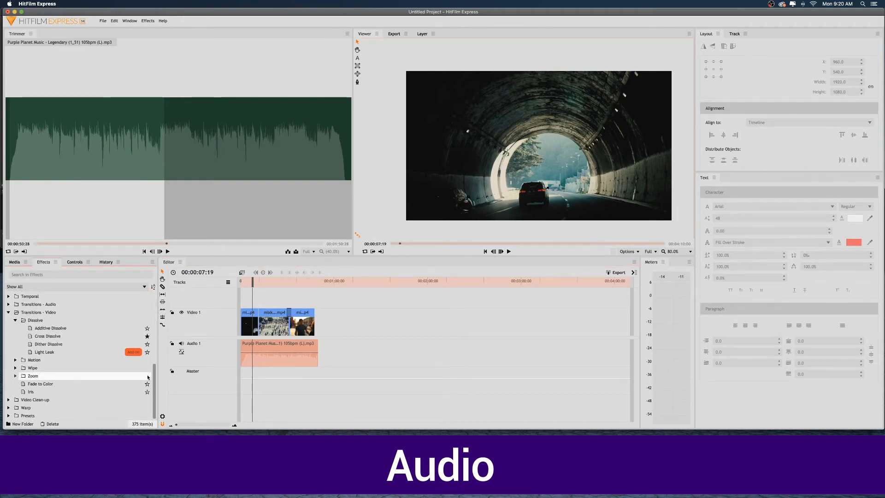
scroll(147, 375, "up", 2)
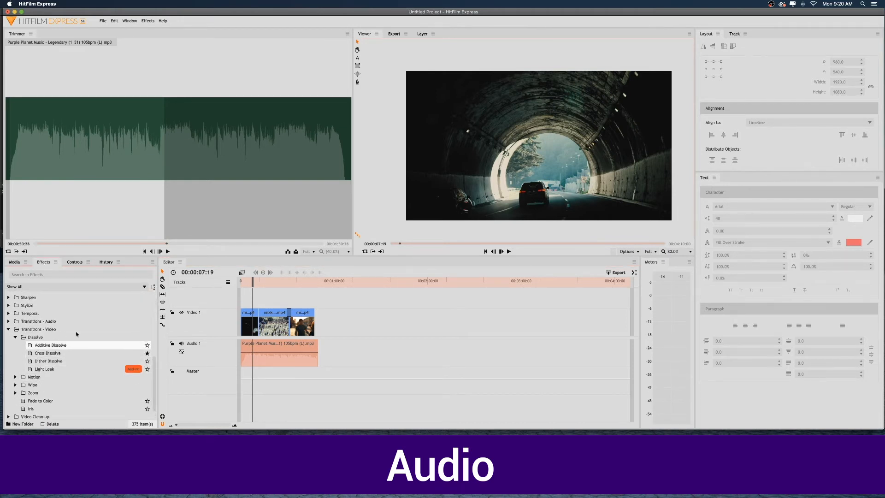
left_click(8, 322)
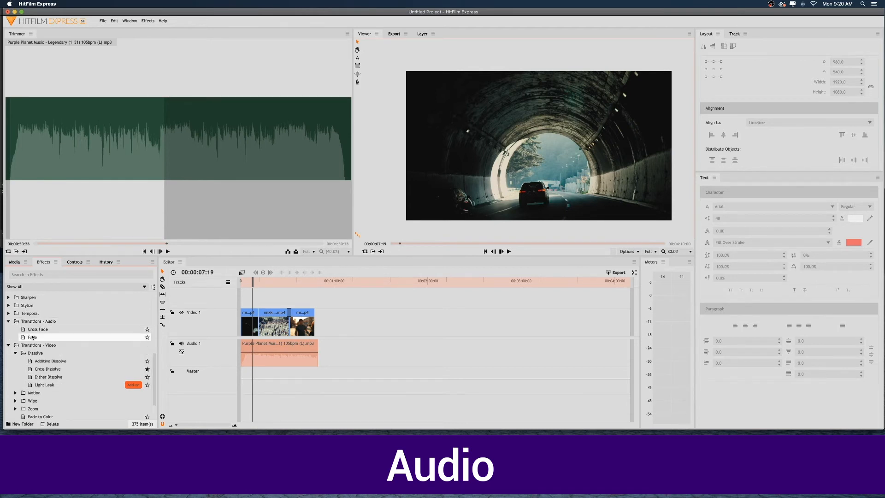
left_click(34, 338)
left_click_drag(314, 337, 316, 337)
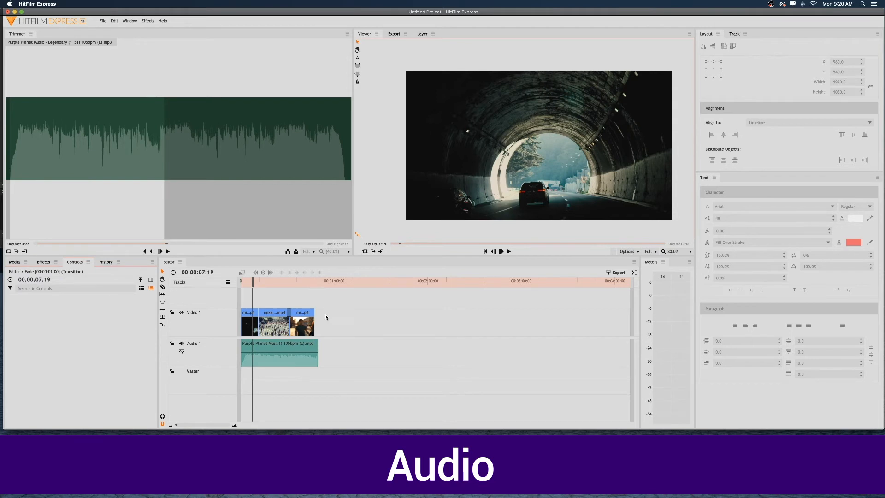
- Lengthen the Fade at the end of the music clip to about 5.5 seconds and play that section to check the fade-out
left_click(183, 424)
left_click_drag(183, 426, 182, 426)
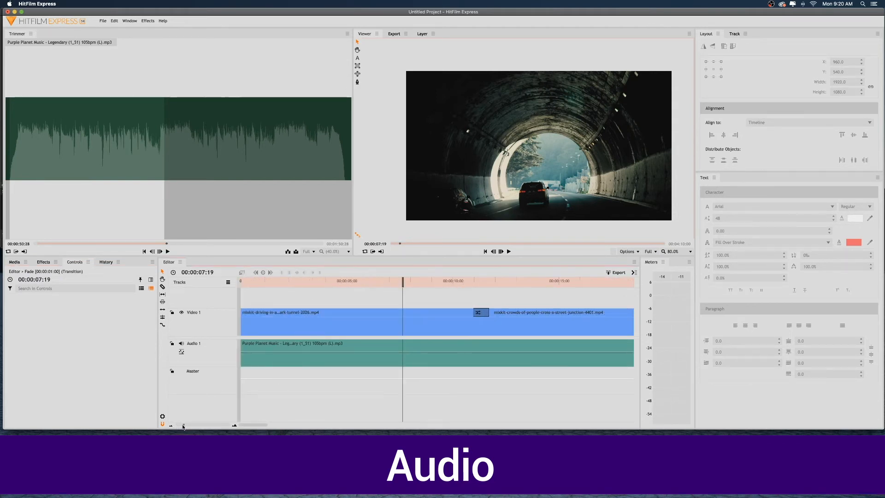
left_click_drag(261, 425, 323, 425)
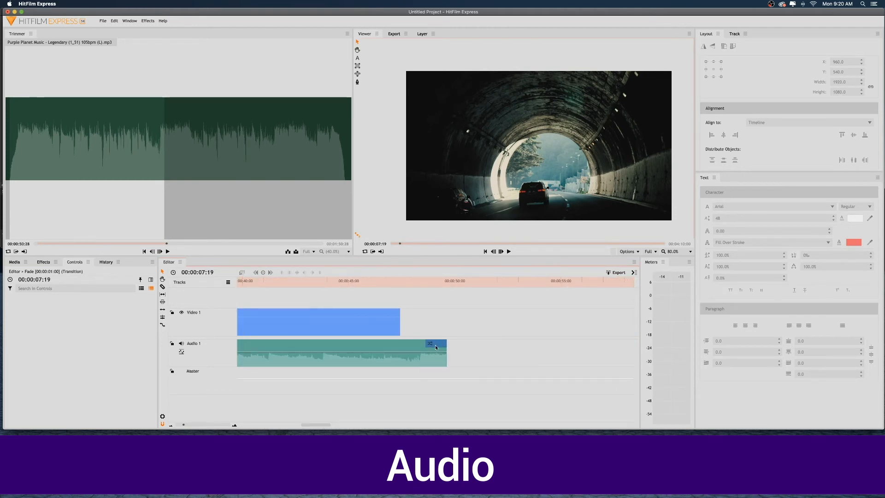
left_click_drag(425, 343, 328, 344)
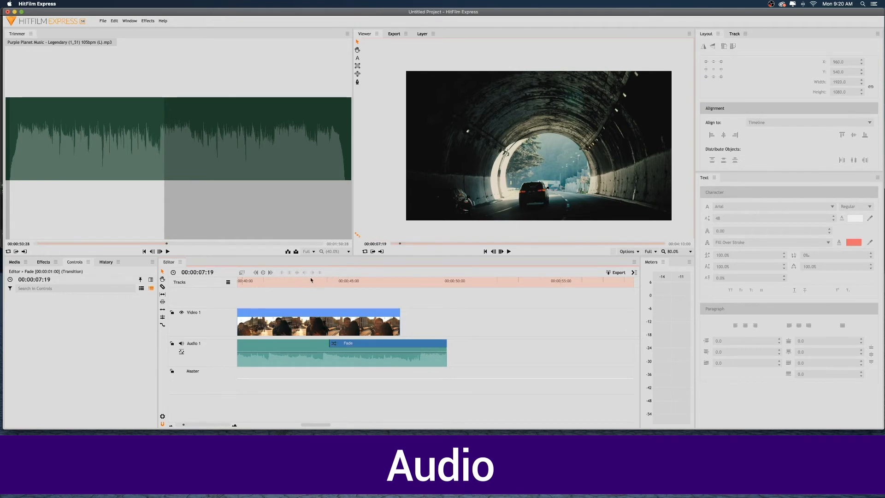
key("space")
left_click(291, 282)
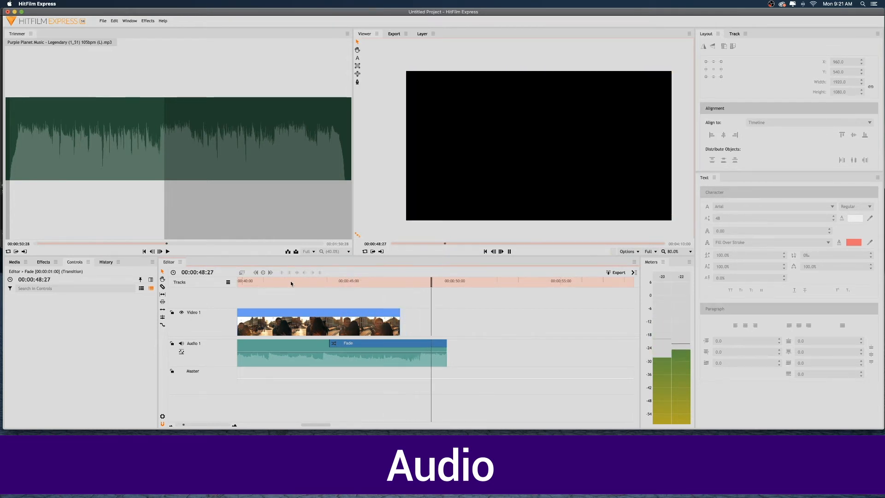
key("space")
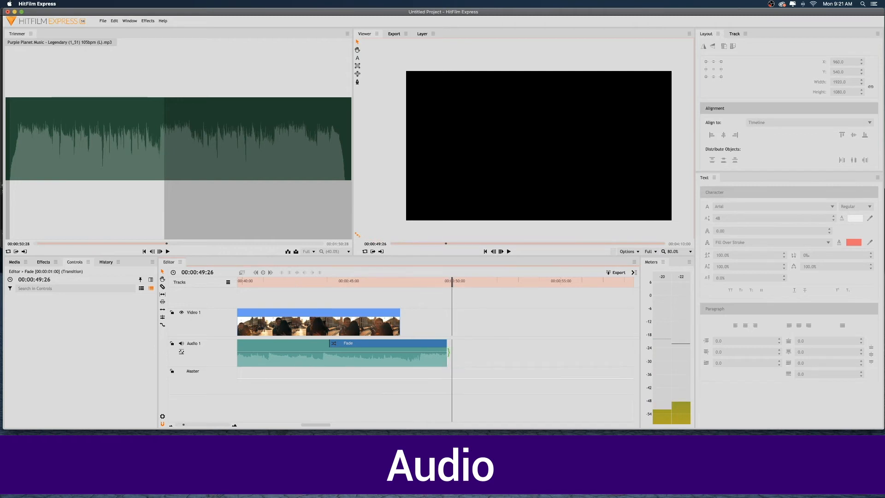
- Shorten the music clip so it ends at about 00:00:48:00, just past the last video clip, and play the ending to check it
left_click_drag(449, 352, 412, 358)
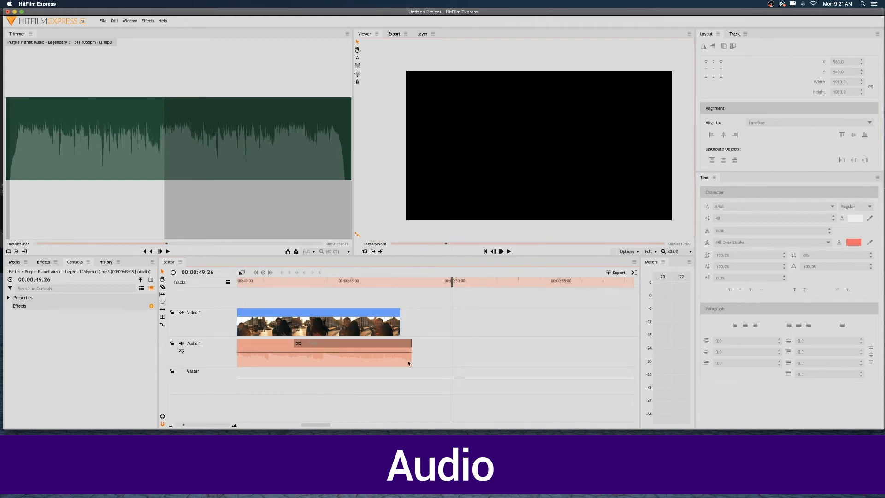
left_click(277, 281)
key("space")
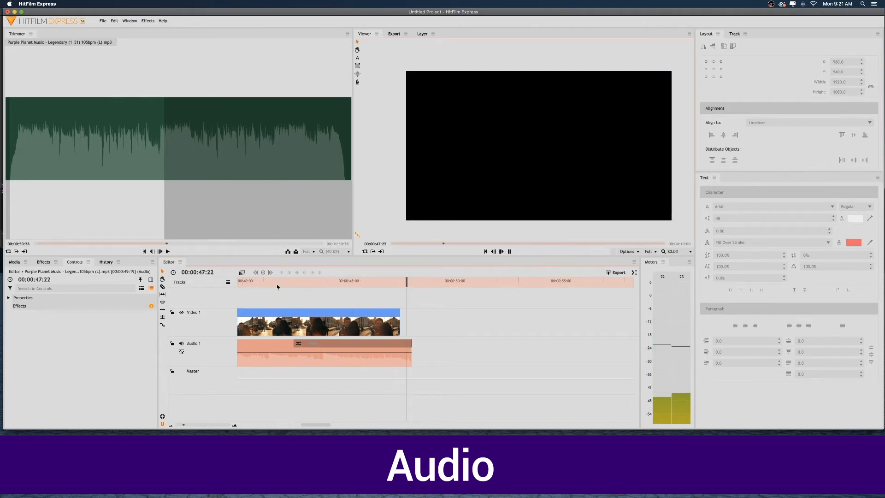
key("space")
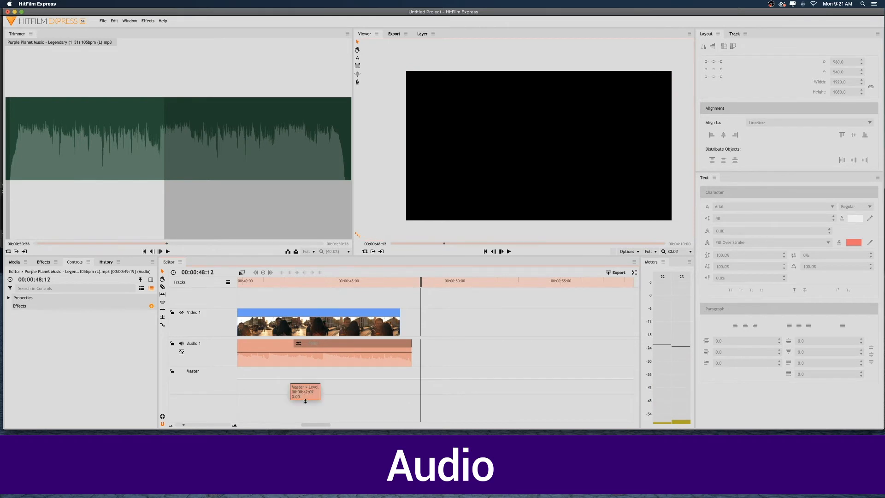
- At the start of the timeline, draw a text box filling most of the frame and enter "Hit Film Demo"
left_click_drag(306, 425, 243, 426)
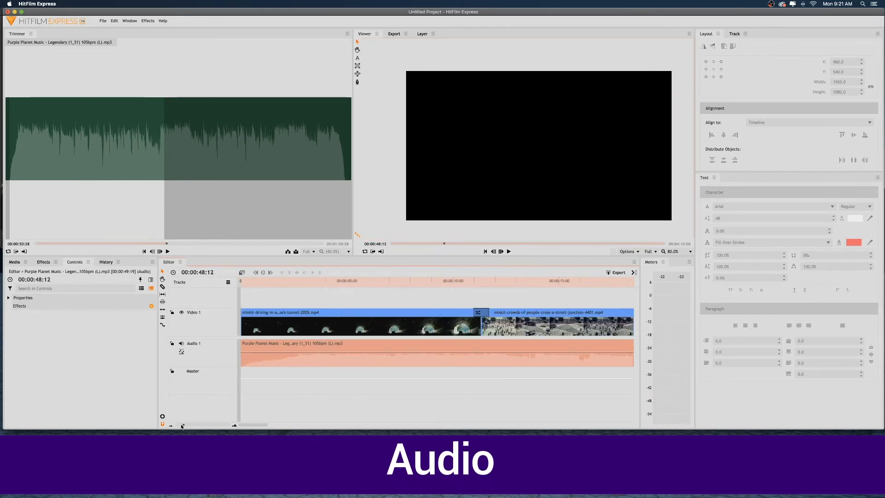
left_click_drag(182, 424, 176, 425)
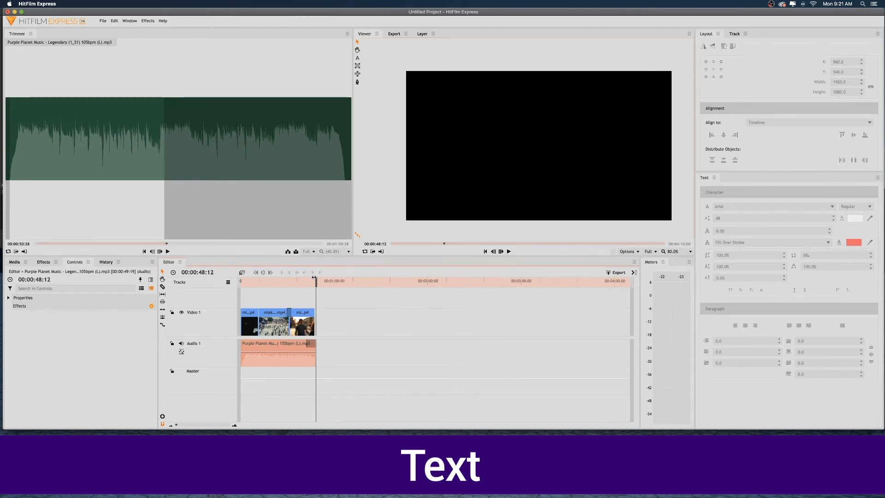
left_click_drag(314, 277, 241, 280)
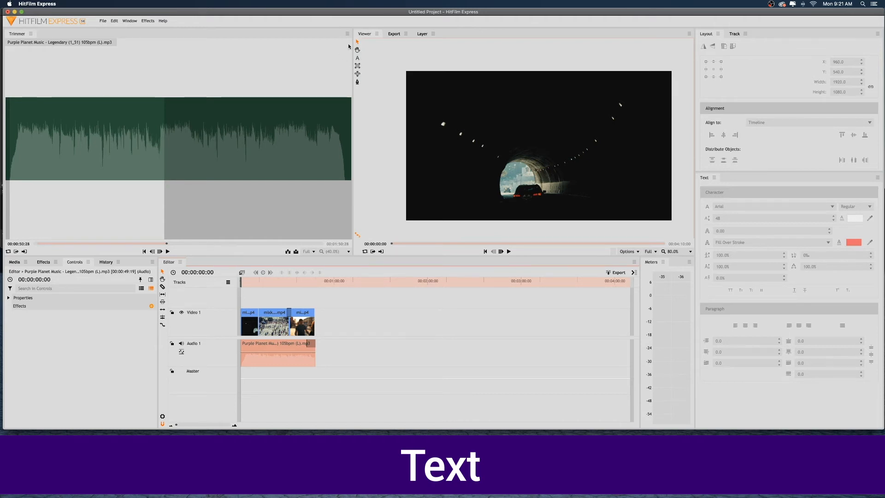
left_click(358, 60)
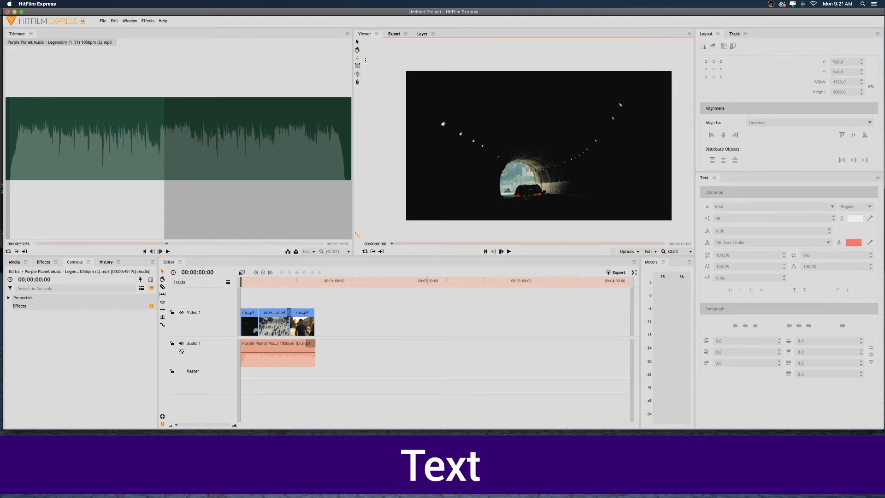
left_click(414, 79)
left_click_drag(447, 121, 661, 211)
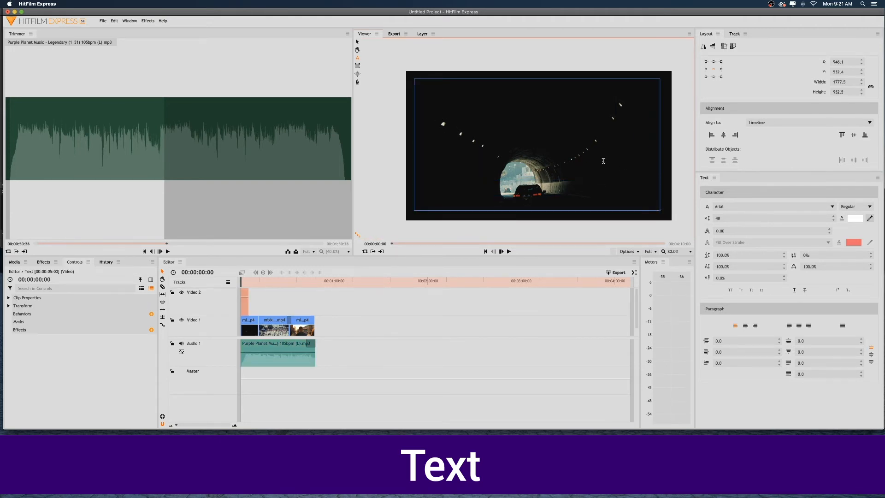
type("H")
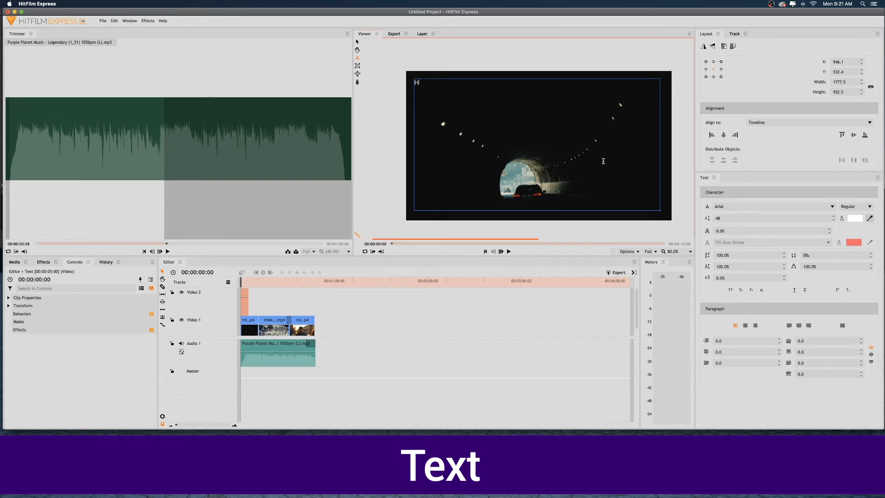
type("it Film Demo")
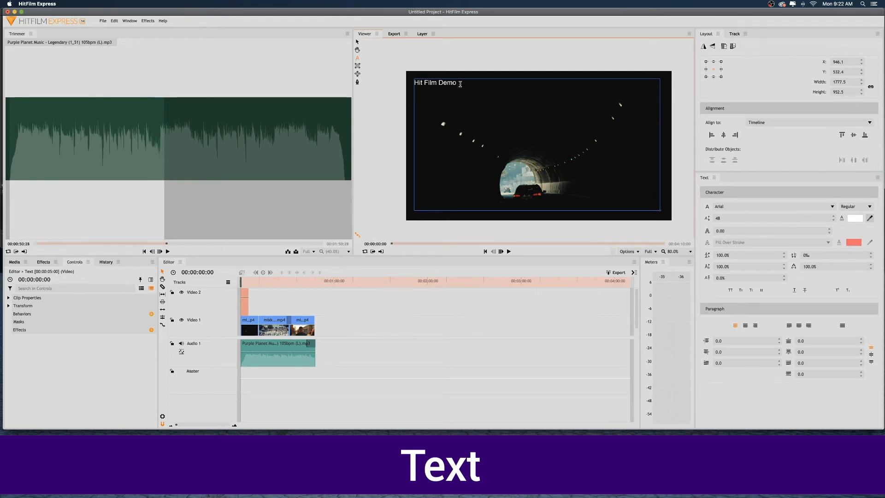
- Set the whole "Hit Film Demo" text to size 290 and the font Argon PERSONAL
left_click_drag(457, 83, 386, 82)
left_click_drag(718, 218, 797, 218)
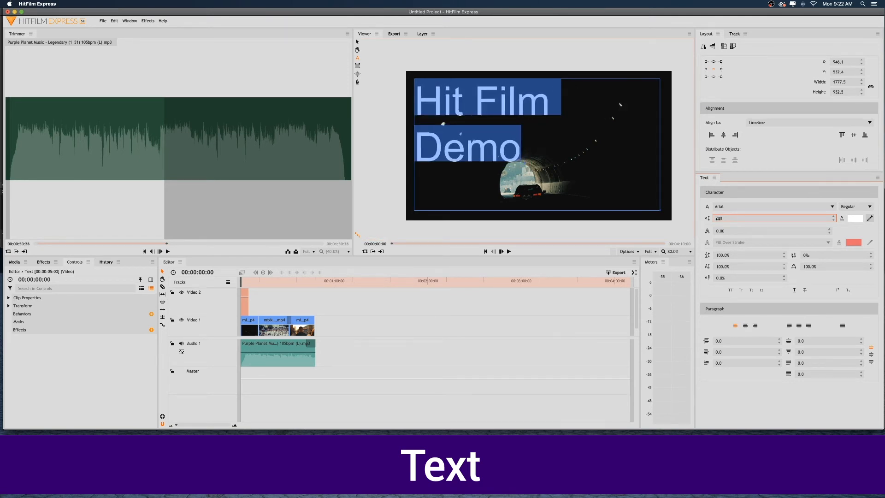
left_click(753, 208)
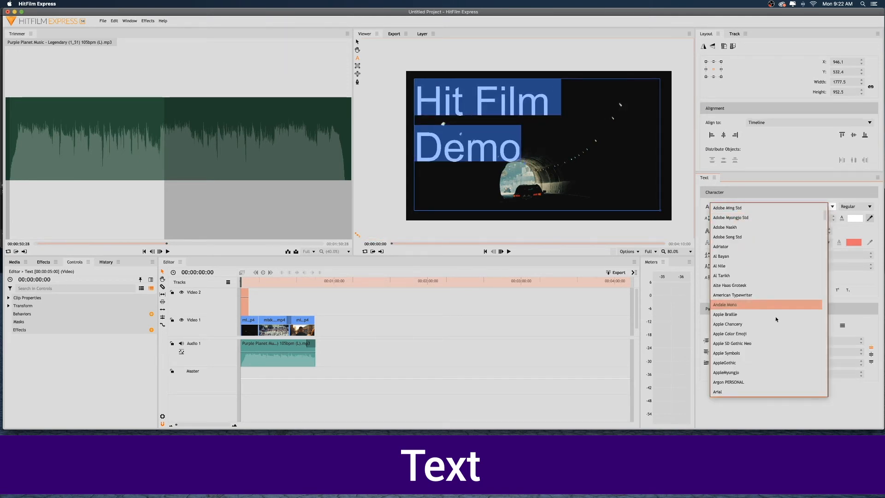
left_click(767, 382)
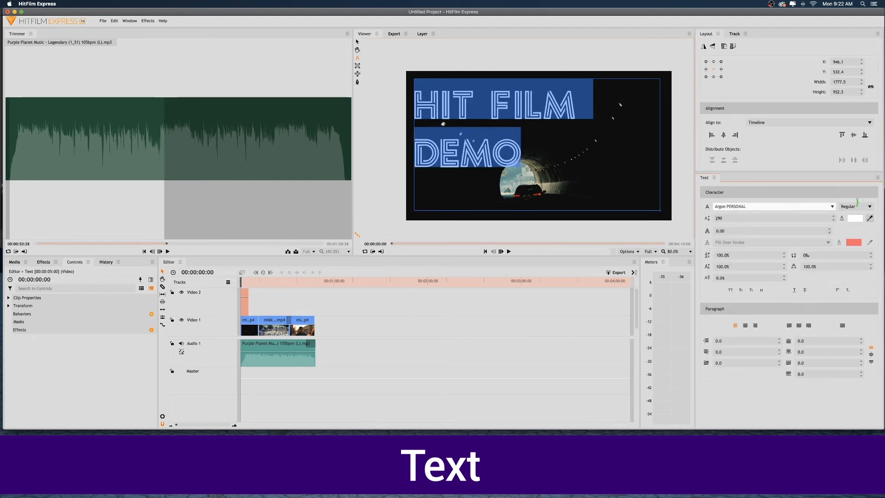
- Change the fill colour of the "Hit Film Demo" text to green
left_click(855, 218)
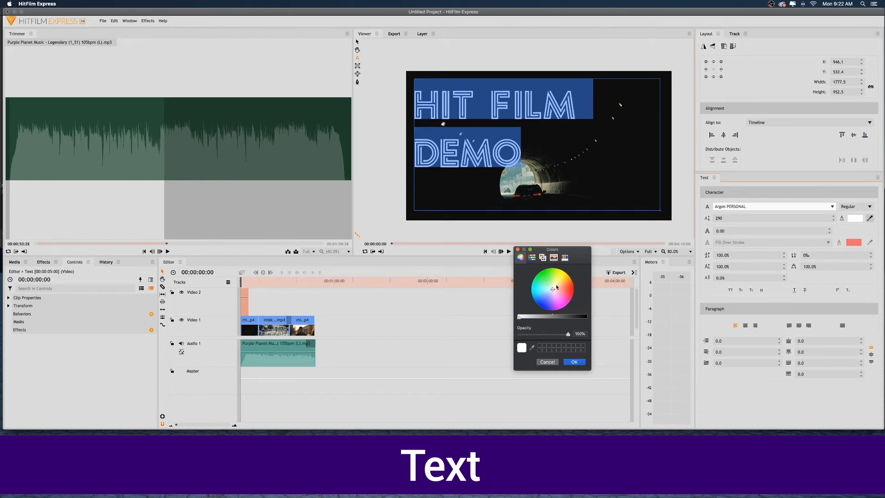
left_click_drag(557, 286, 536, 282)
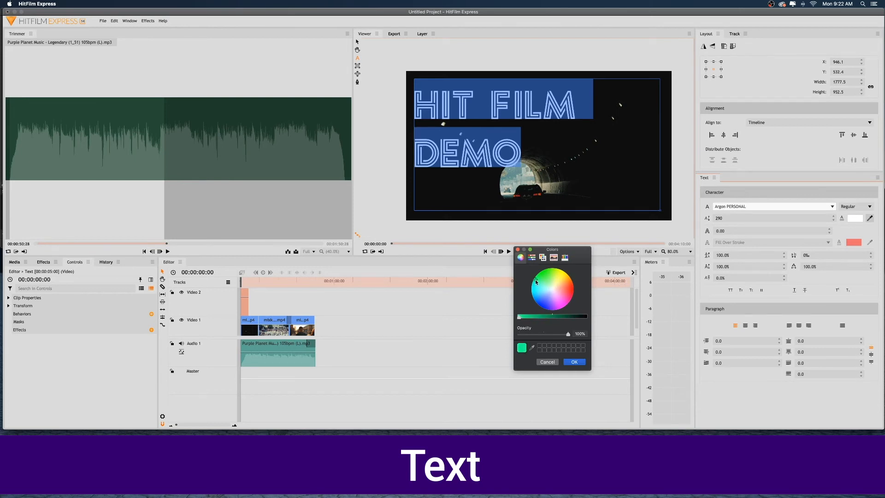
left_click(575, 362)
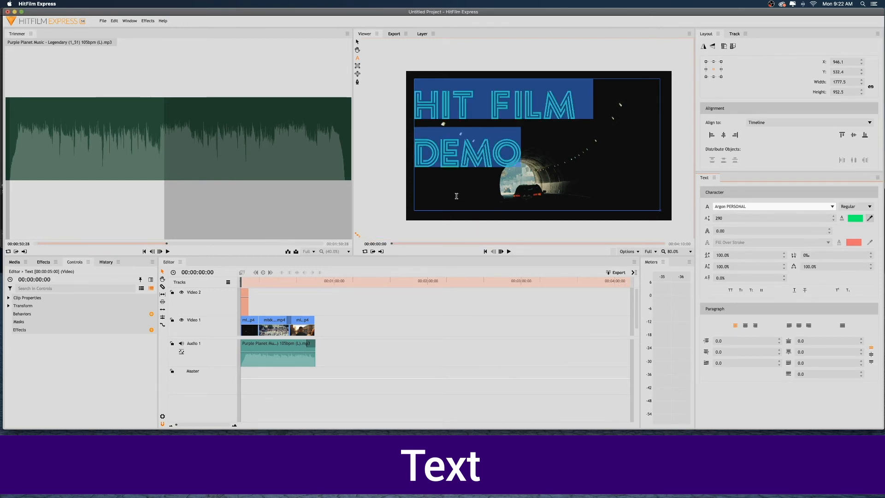
- Move the text clip to the end of Video 1 after the last clip and view the deselected title at 00:00:49:28
left_click(250, 286)
left_click_drag(249, 283, 240, 282)
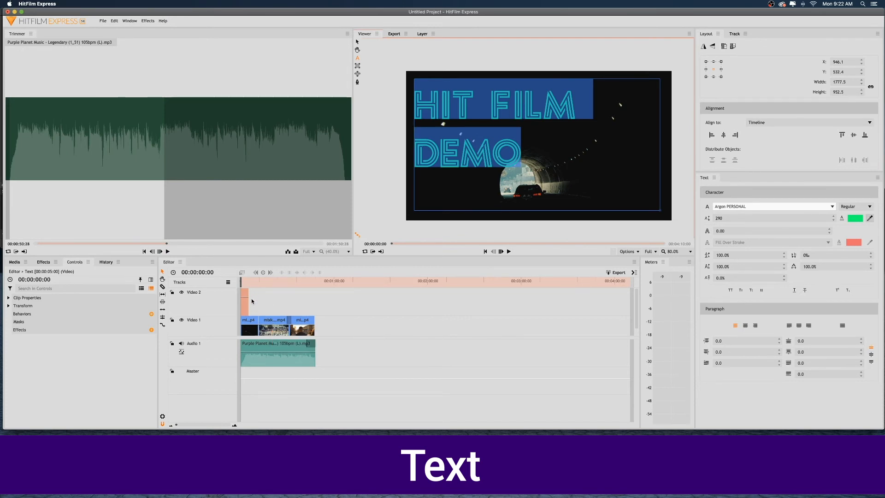
left_click(246, 307)
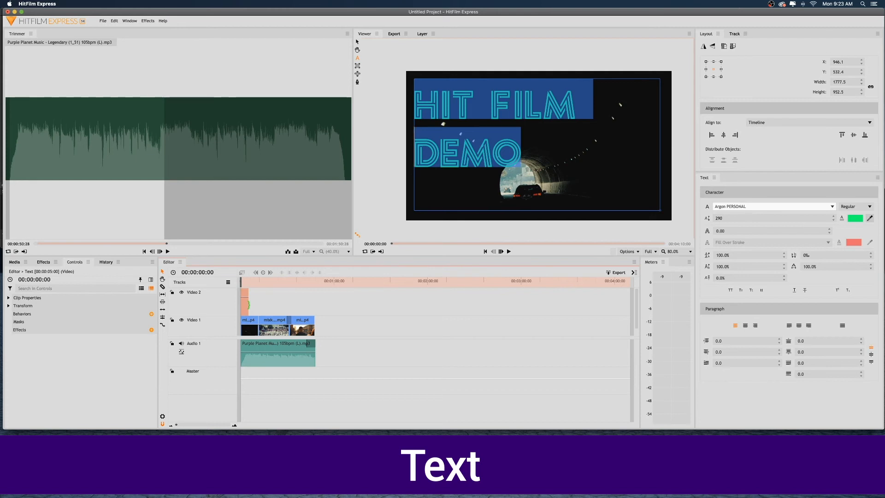
left_click_drag(248, 305, 318, 324)
left_click(318, 281)
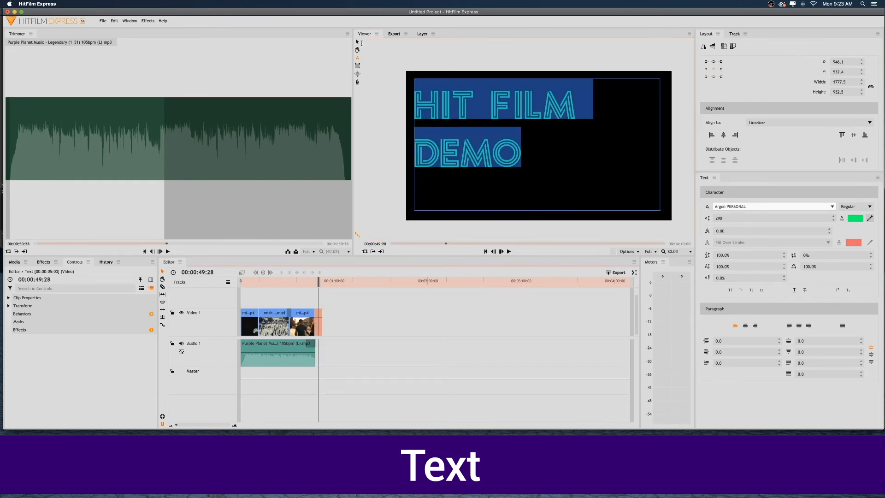
left_click(357, 42)
left_click(380, 194)
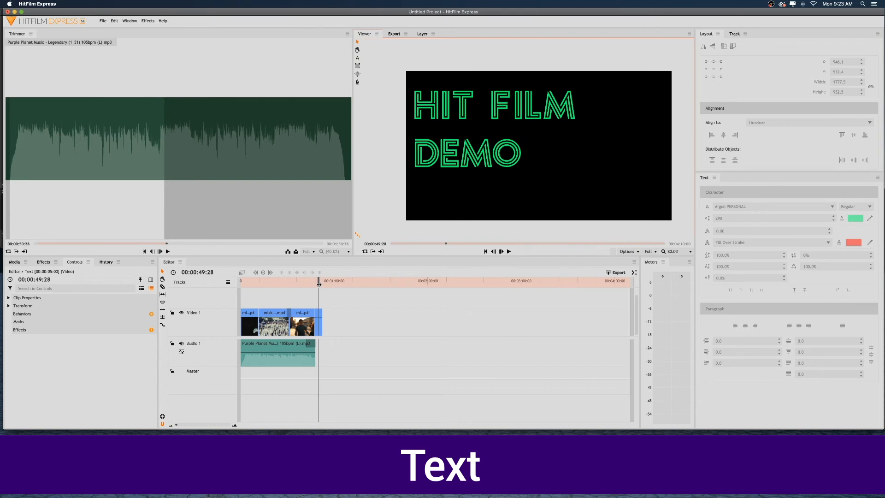
- Move the text clip back to the start of Video 2 above the tunnel clip and play from there
left_click_drag(319, 317, 243, 282)
left_click(243, 280)
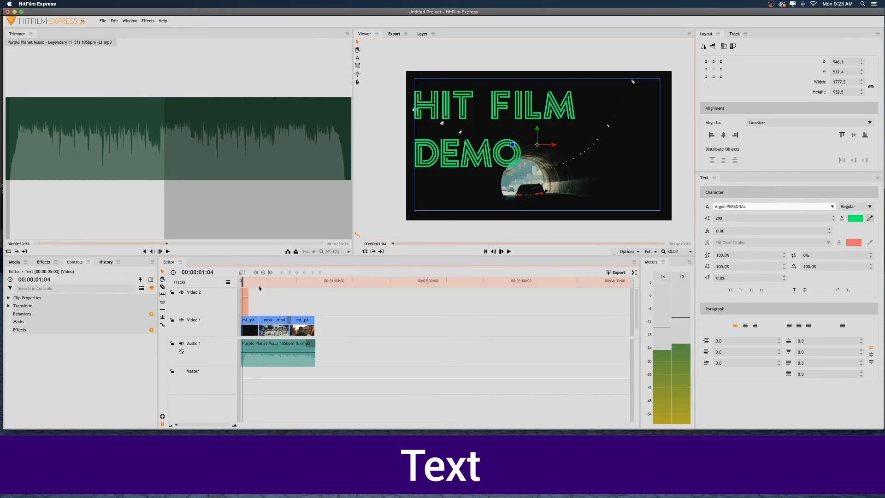
- Add the favourite Cross Dissolve transition to both the start and the end of the text clip on Video 2
left_click(43, 262)
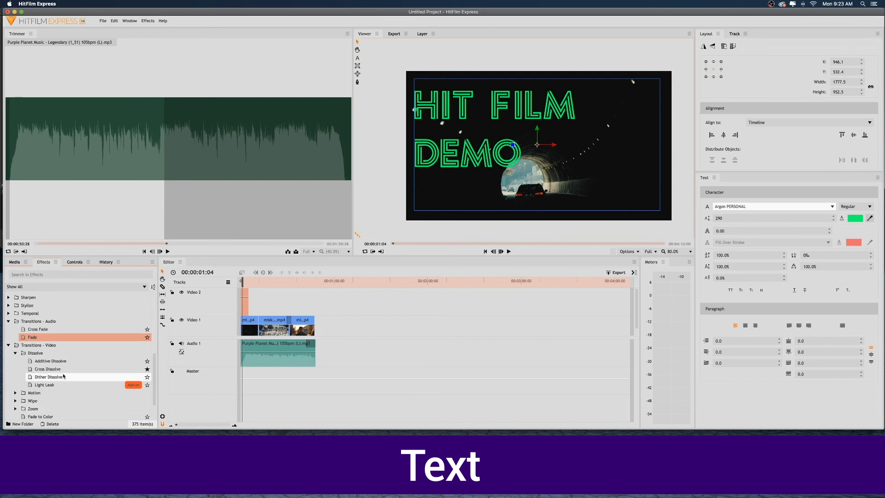
left_click(42, 321)
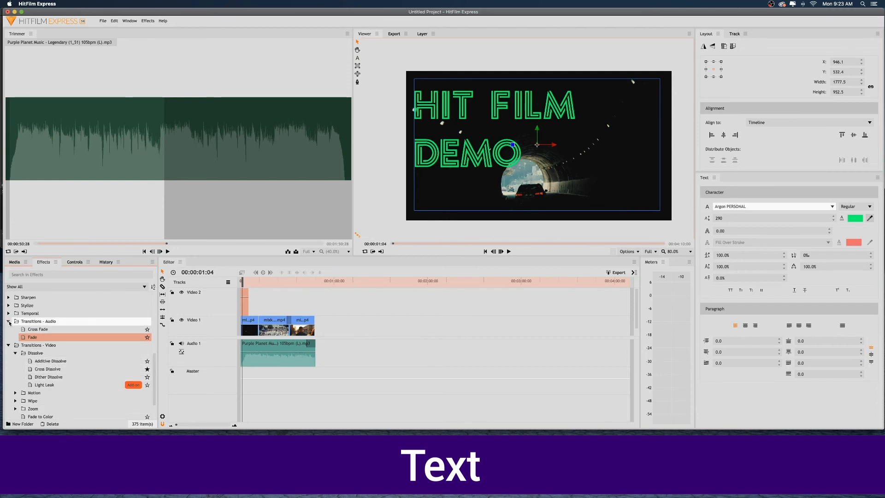
scroll(46, 337, "up", 5)
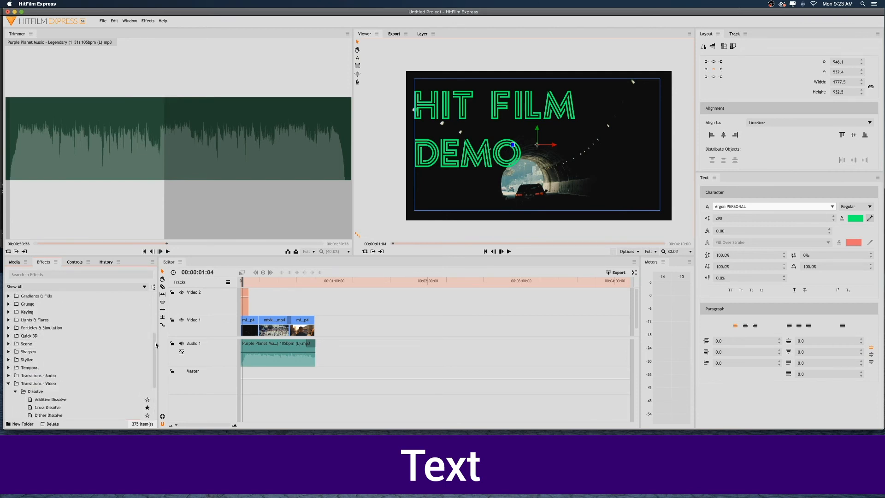
scroll(152, 331, "up", 6)
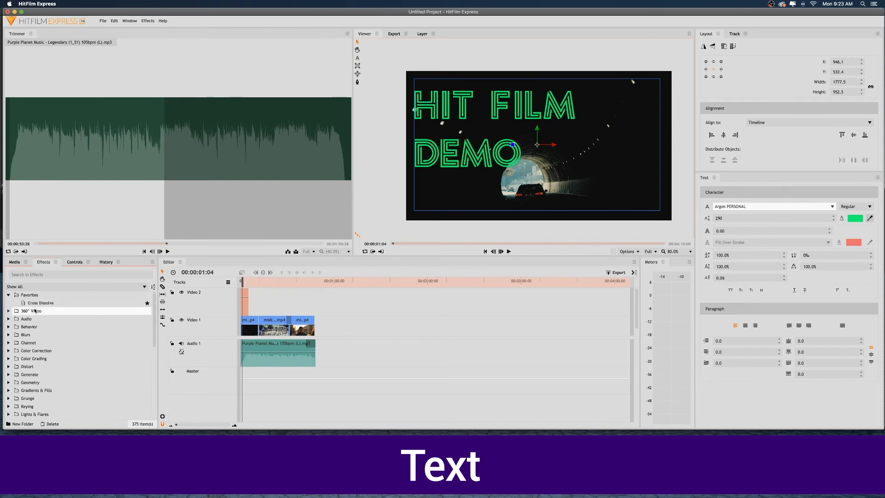
left_click(37, 303)
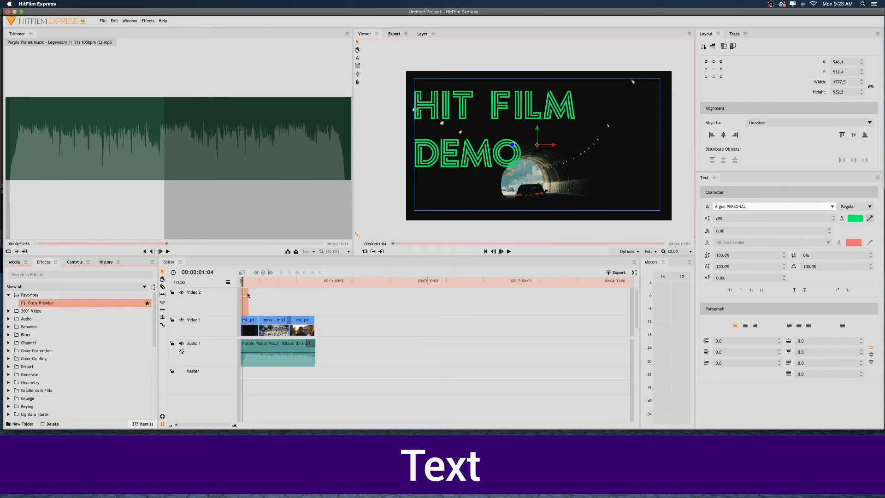
left_click_drag(37, 303, 242, 296)
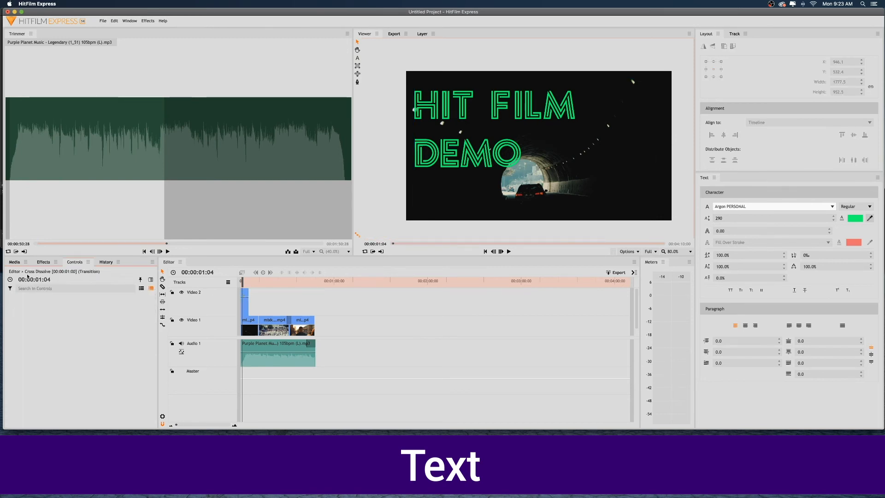
left_click(43, 263)
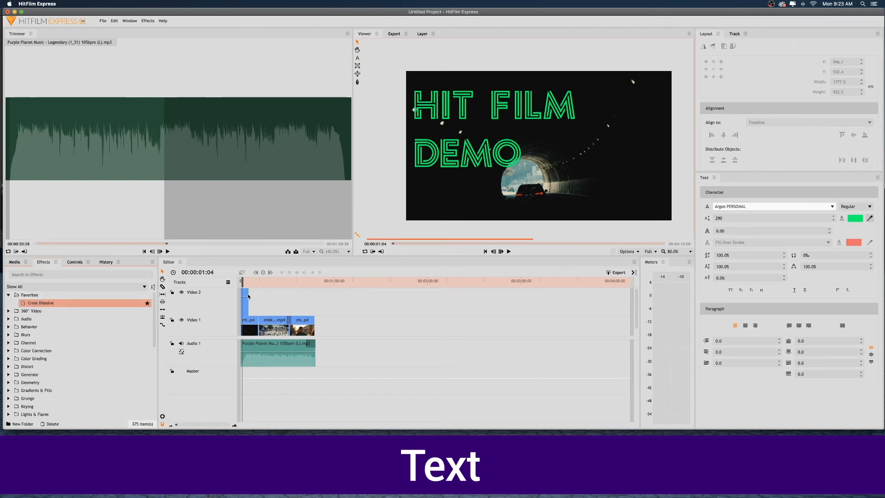
left_click(245, 292)
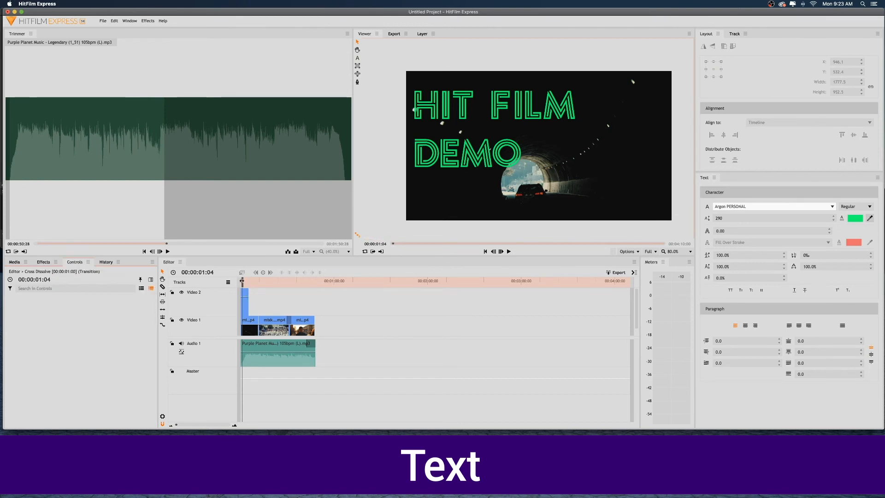
- Play the timeline from the beginning past the end of the text clip to preview the title's transitions
left_click_drag(242, 280, 236, 286)
key("space")
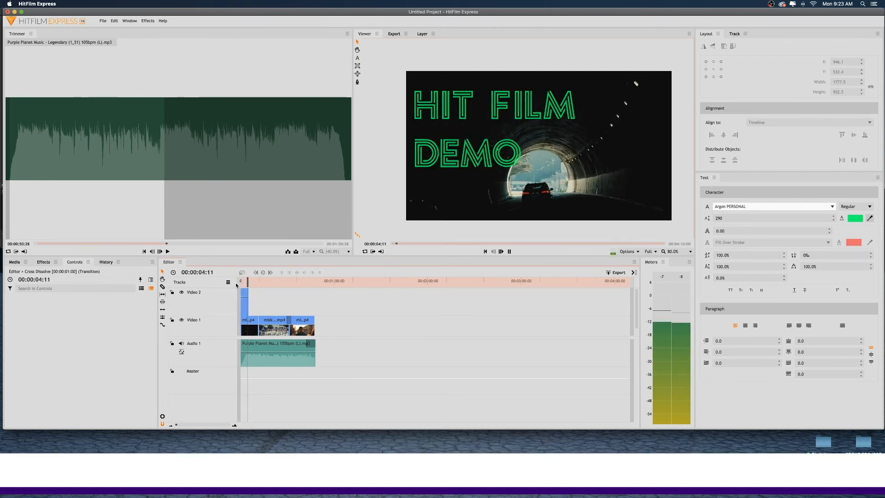
key("space")
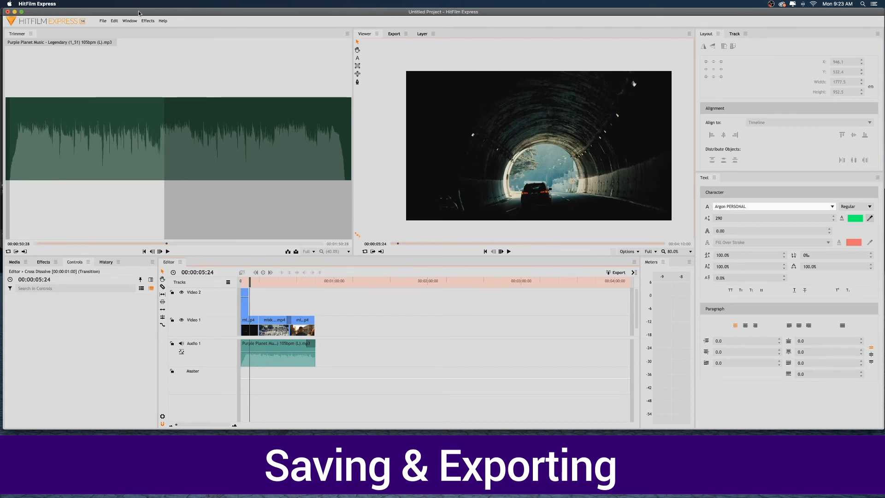
left_click(104, 21)
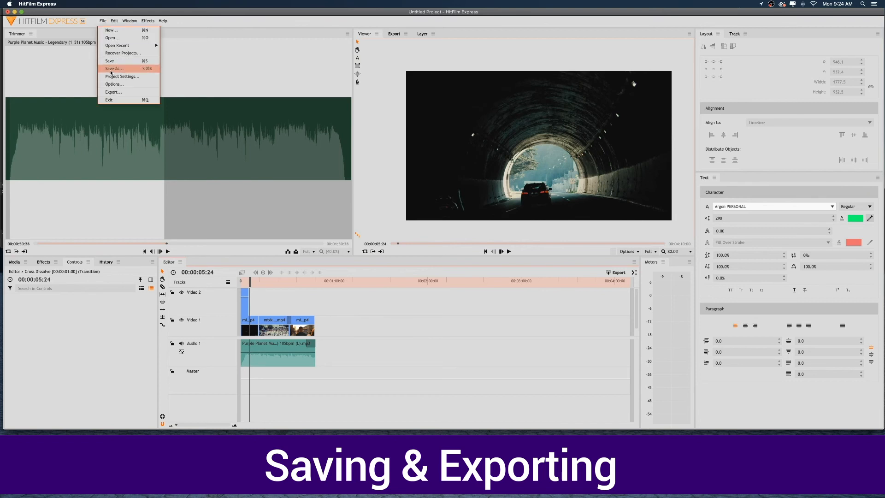
left_click(112, 69)
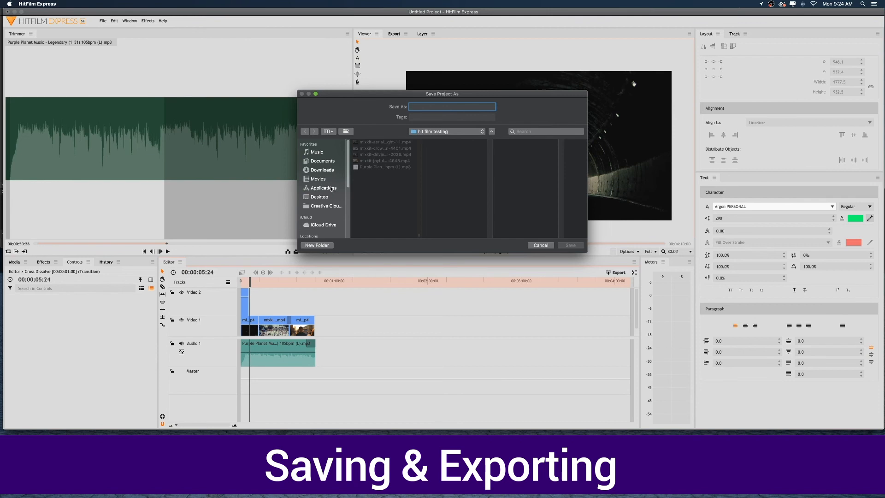
left_click(541, 245)
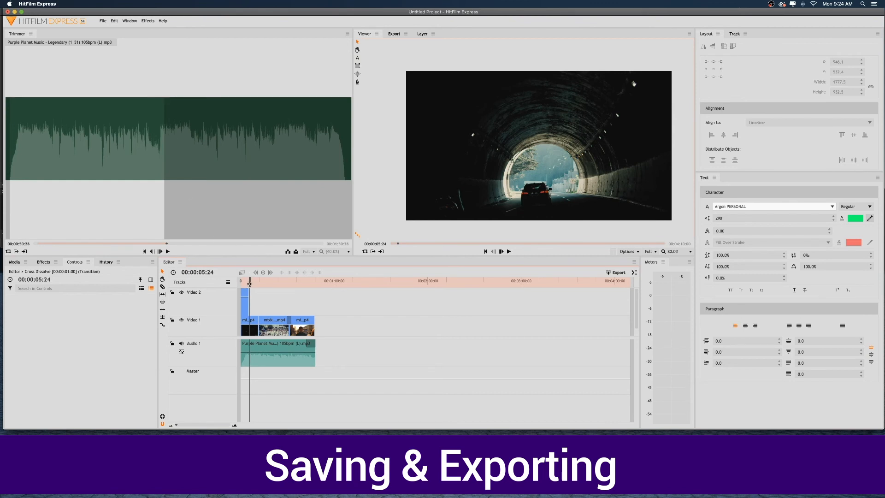
- Bring up the export queue and select every clip on the Video 2, Video 1 and Audio 1 tracks
left_click_drag(241, 282, 245, 283)
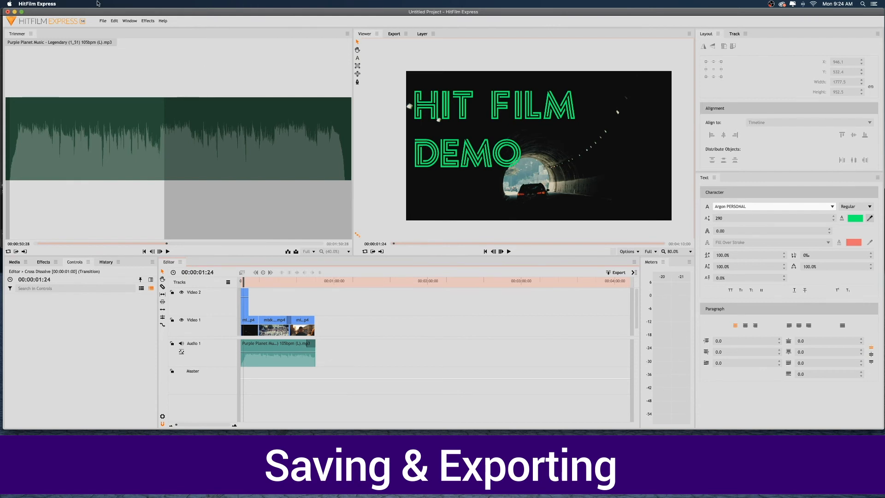
left_click(392, 34)
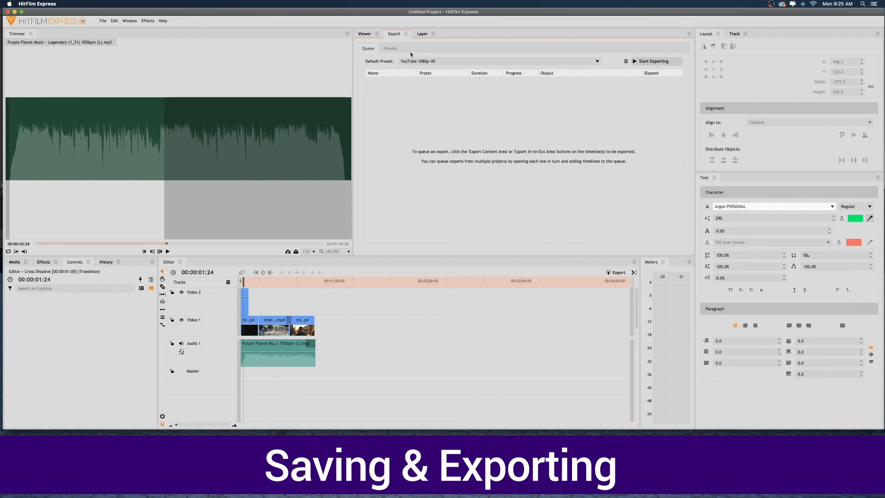
left_click_drag(348, 371, 316, 309)
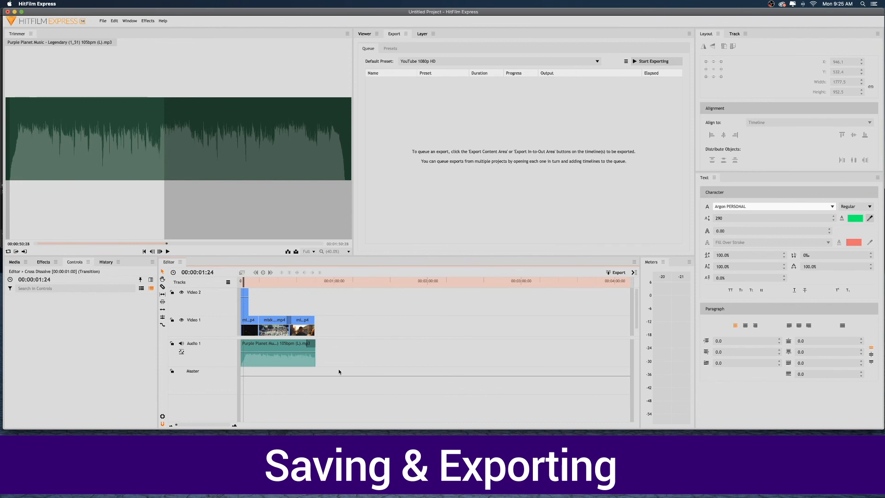
left_click_drag(339, 372, 214, 291)
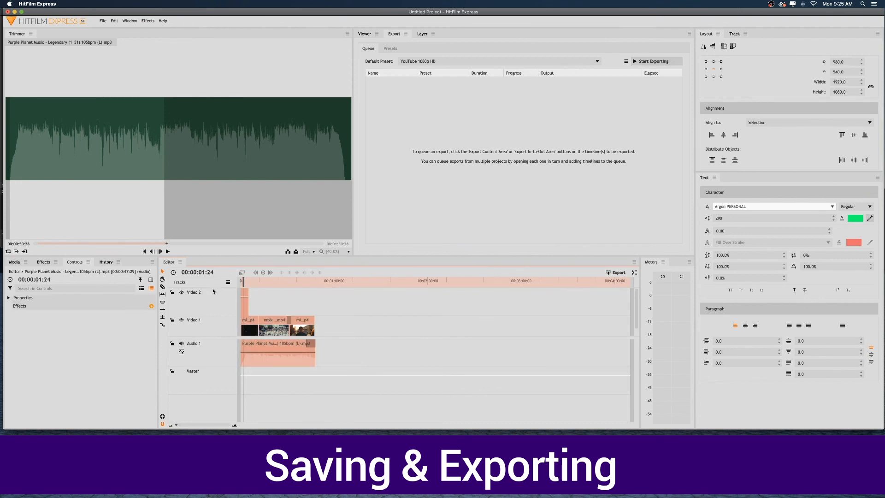
- Export the timeline as "hit film demo" into the Exports folder, replacing the existing file of that name
left_click(103, 21)
left_click(114, 94)
left_click(435, 107)
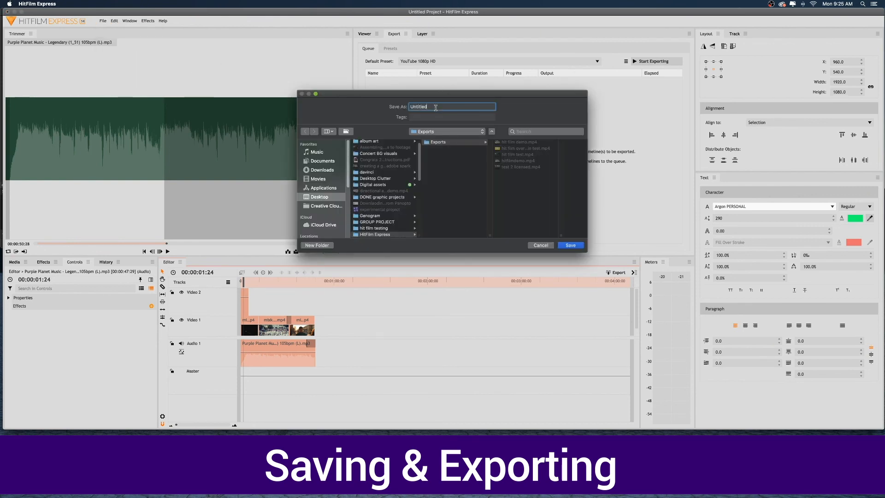
type("hit film demo")
left_click(570, 245)
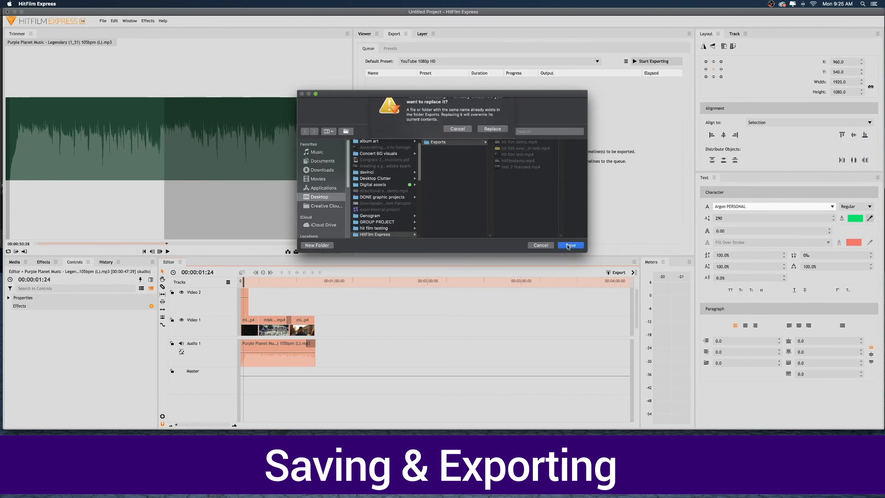
left_click(482, 137)
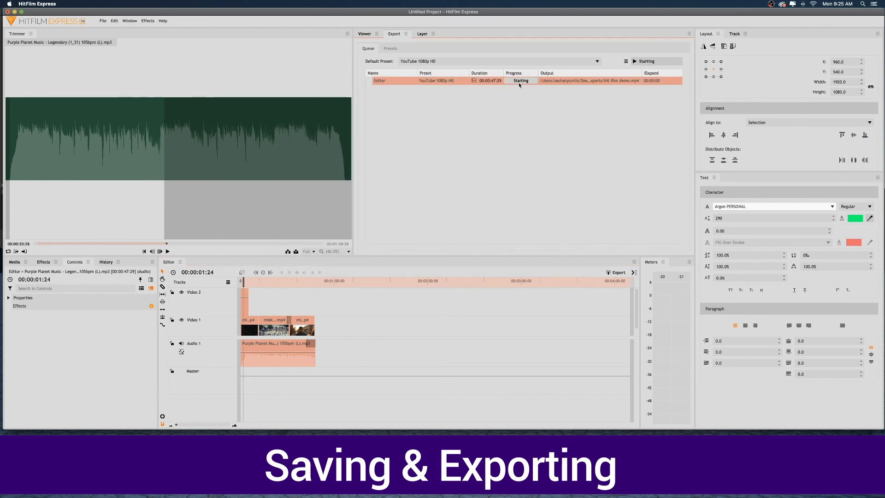